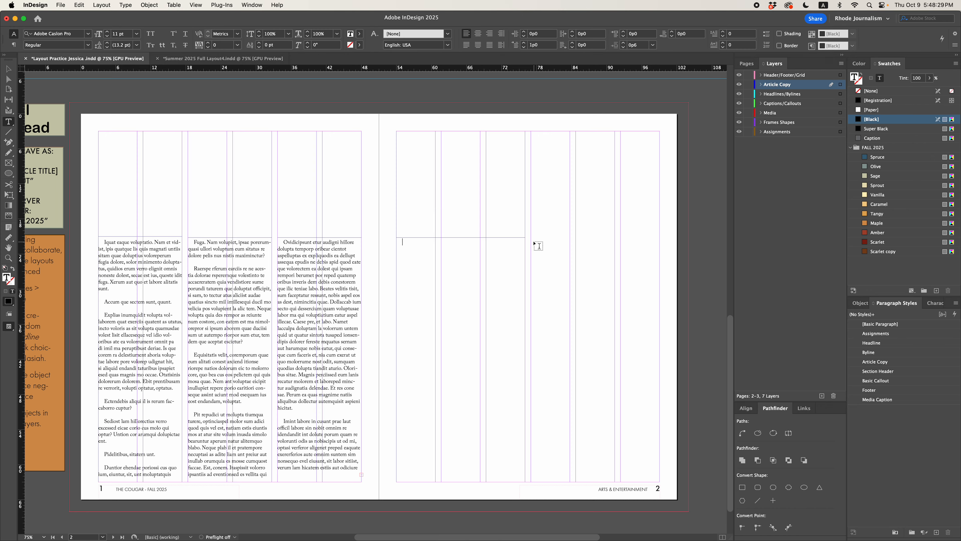
# Draw a second text frame beside the existing one on page 2 and fill both frames with placeholder text
pyautogui.moveTo(531, 239); pyautogui.dragTo(658, 478)
pyautogui.click(125, 5)
pyautogui.click(178, 315)
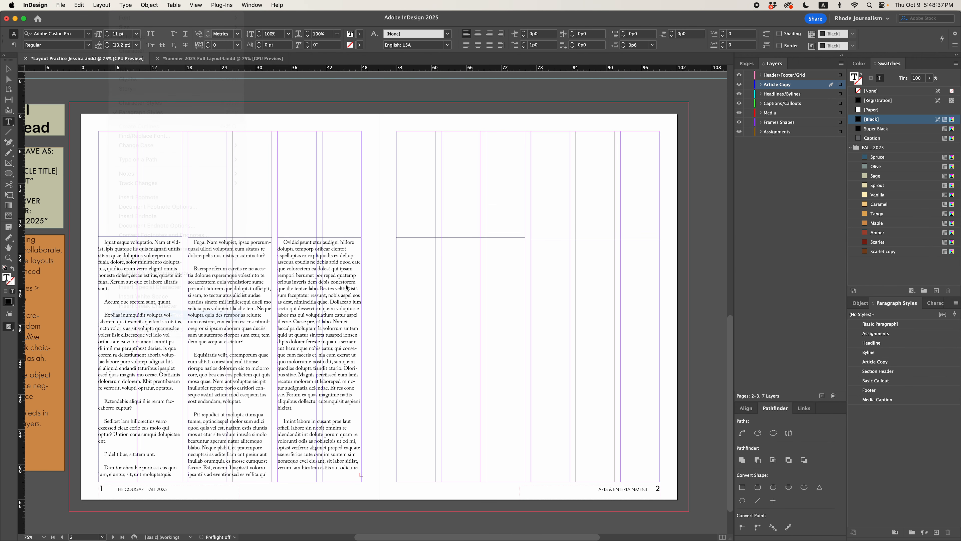
pyautogui.click(420, 276)
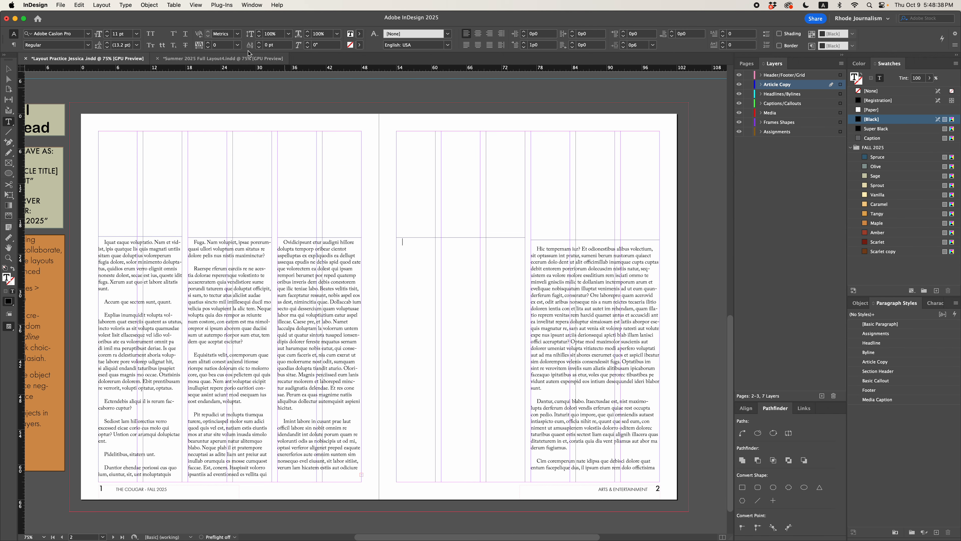
pyautogui.click(125, 5)
pyautogui.click(146, 317)
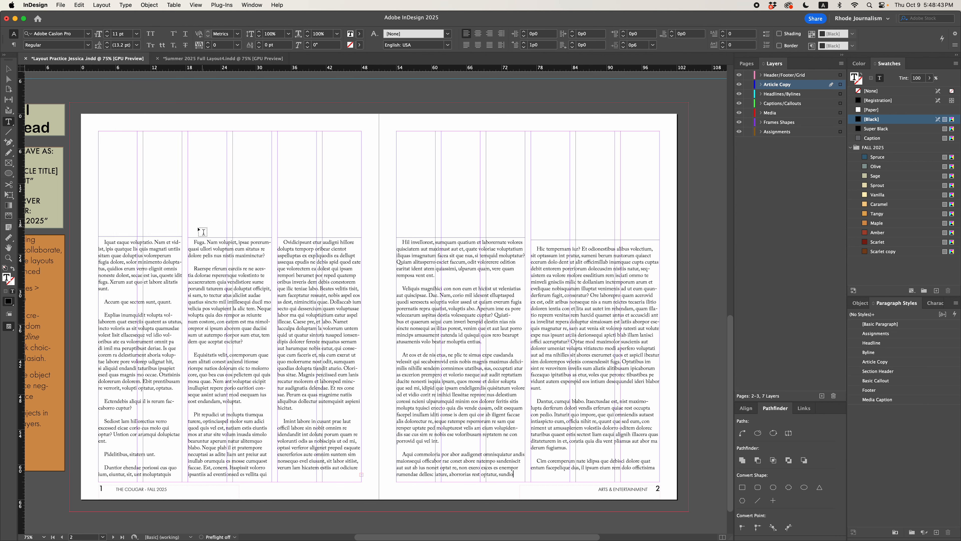
# Deselect everything and check the spread in full-screen presentation view before returning to the layout
pyautogui.click(248, 166)
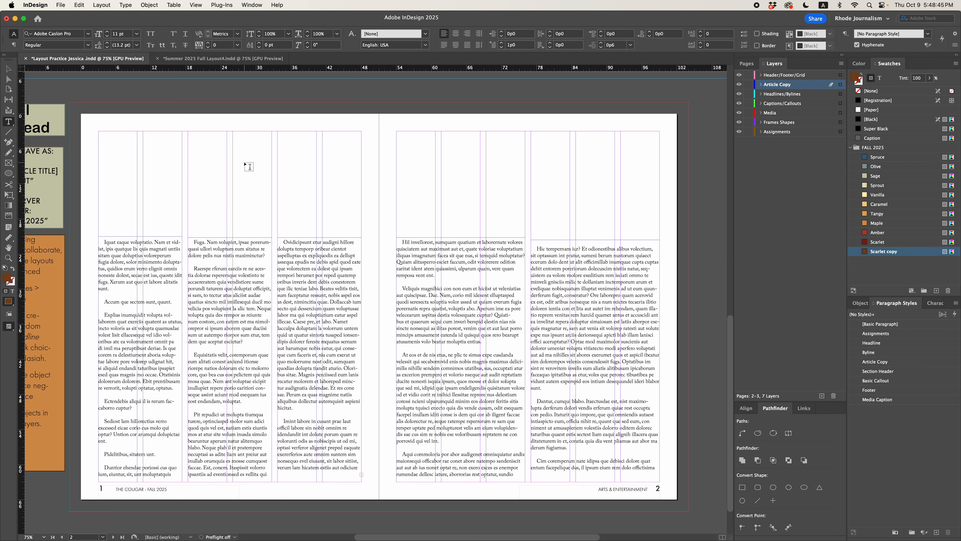
pyautogui.hotkey('shift', 'w')
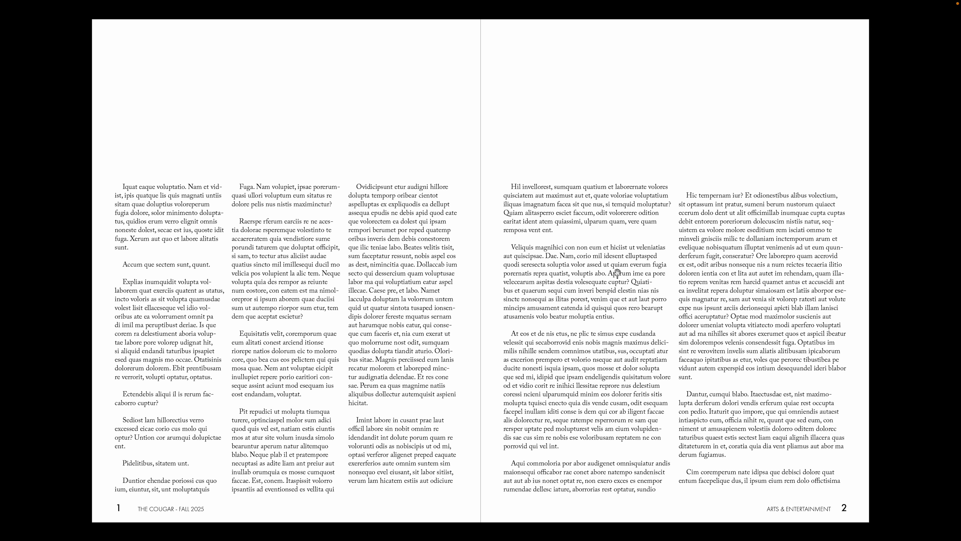
pyautogui.press('Escape')
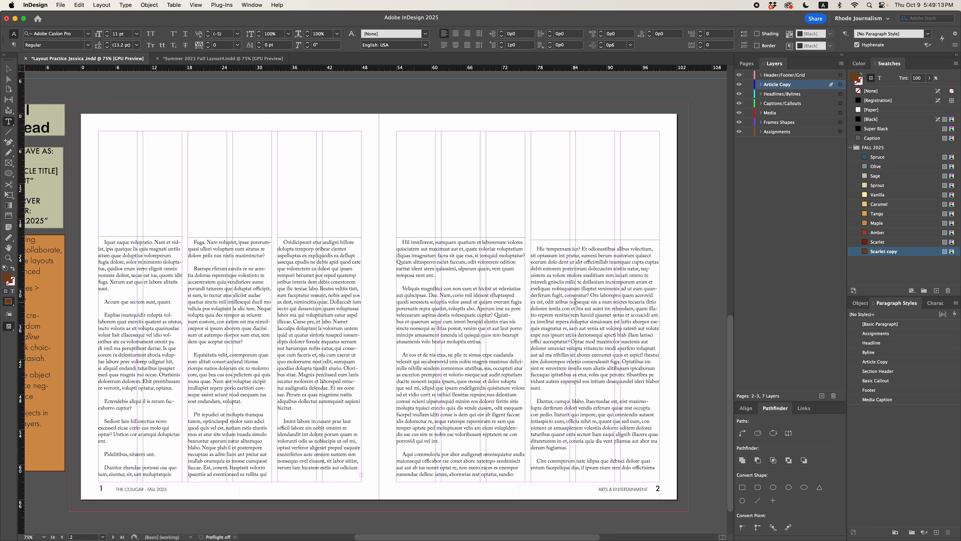
# Delete both placeholder text frames on page 2
pyautogui.press('Escape')
pyautogui.press('Delete')
pyautogui.click(481, 313)
pyautogui.press('Delete')
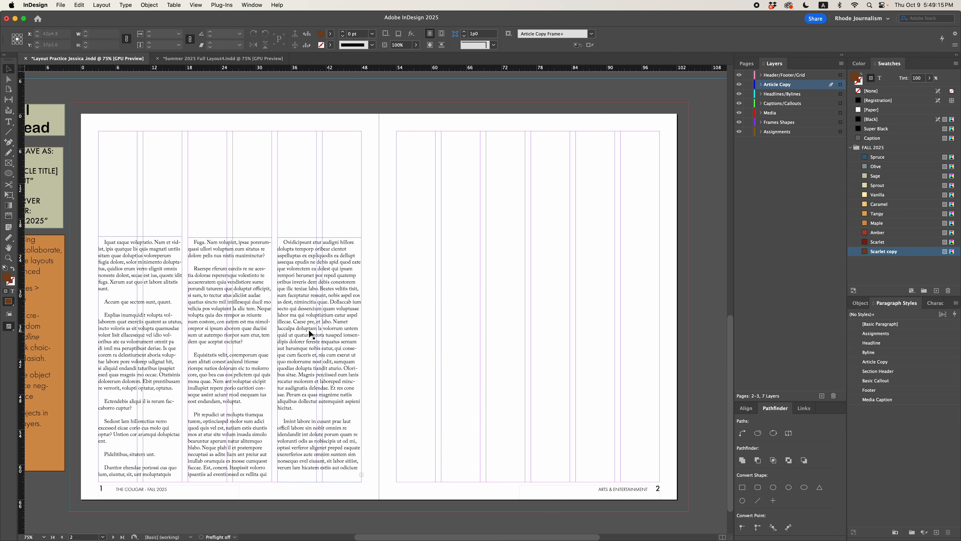
# Clear the placeholder text from the three text frames on page 1, keeping the empty frames
pyautogui.click(301, 333)
pyautogui.doubleClick(301, 333)
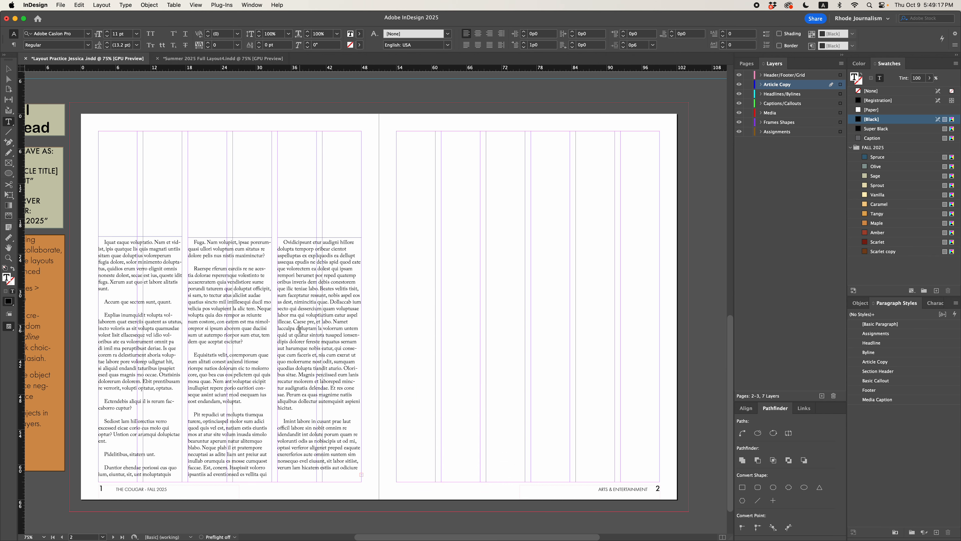
pyautogui.press('super+a')
pyautogui.press('BackSpace')
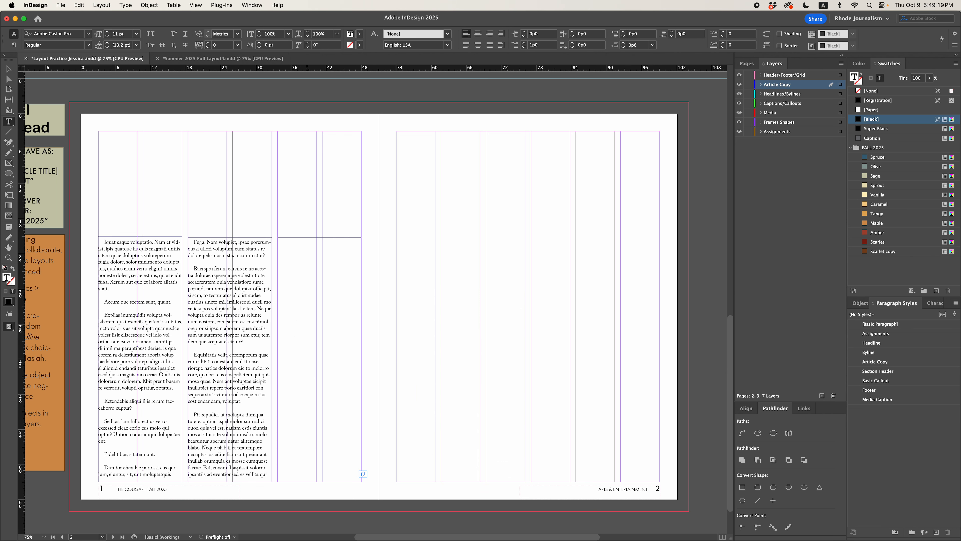
pyautogui.tripleClick(208, 321)
pyautogui.press('super+a')
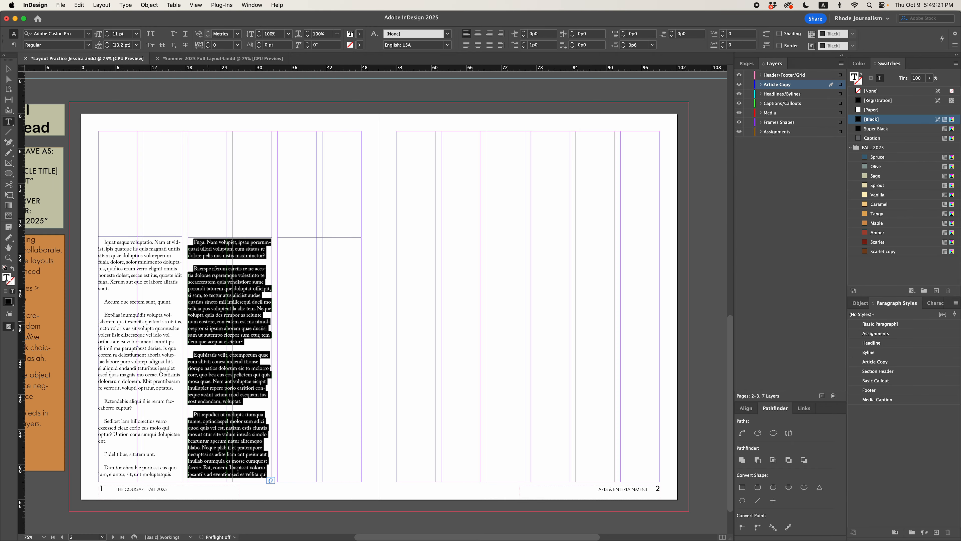
pyautogui.press('BackSpace')
pyautogui.doubleClick(131, 321)
pyautogui.click(131, 322)
pyautogui.press('super+a')
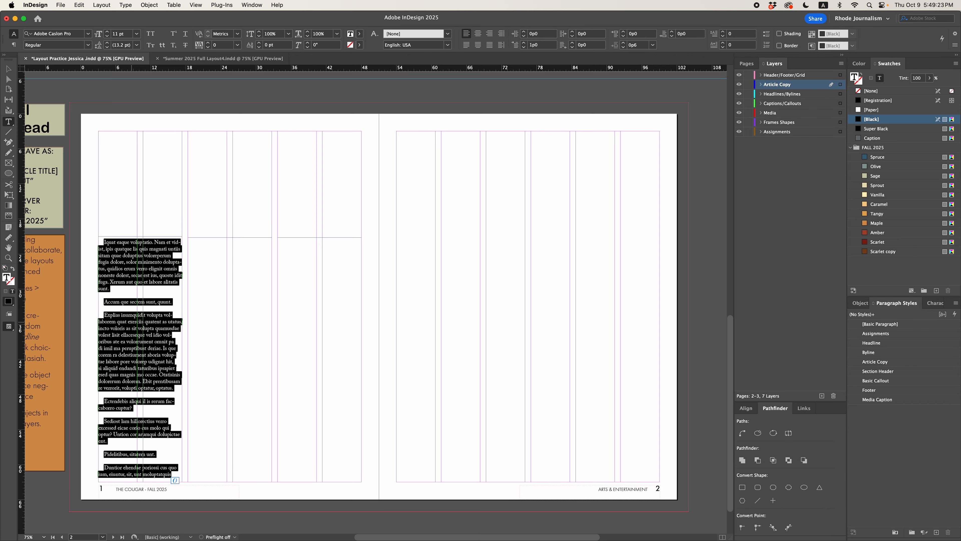
pyautogui.press('BackSpace')
# Copy the full article copy from the Layout practice document in Chrome and paste it into page 1's first text frame in InDesign
pyautogui.click(378, 522)
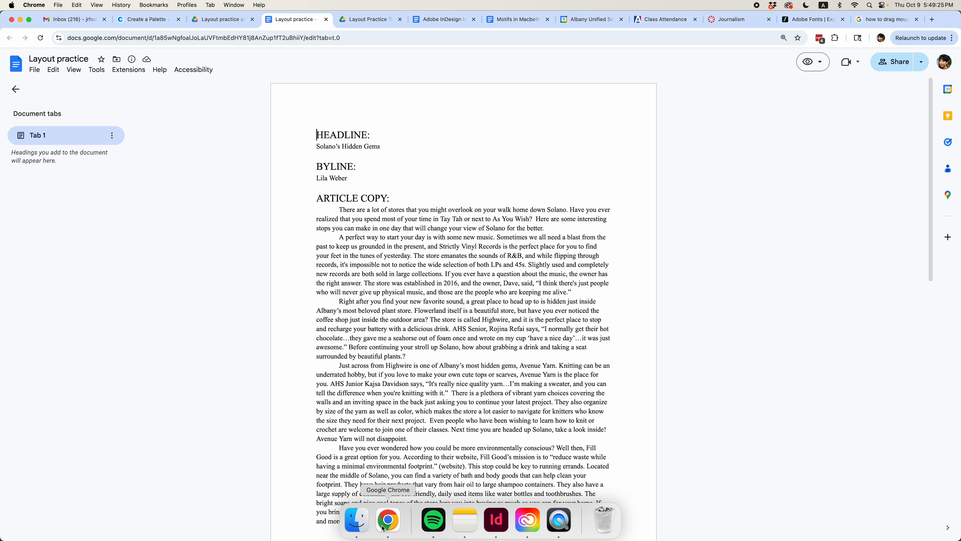
pyautogui.moveTo(328, 212); pyautogui.dragTo(517, 493)
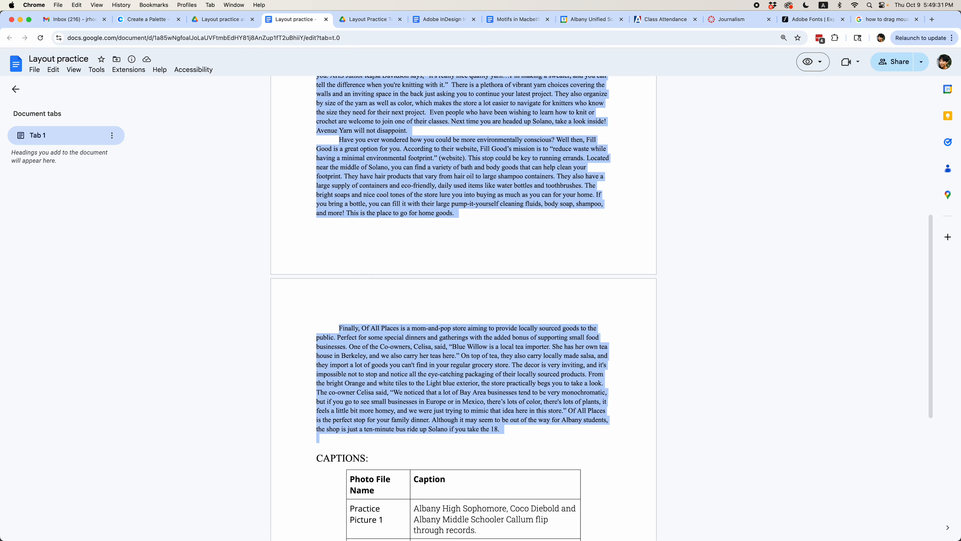
pyautogui.click(491, 520)
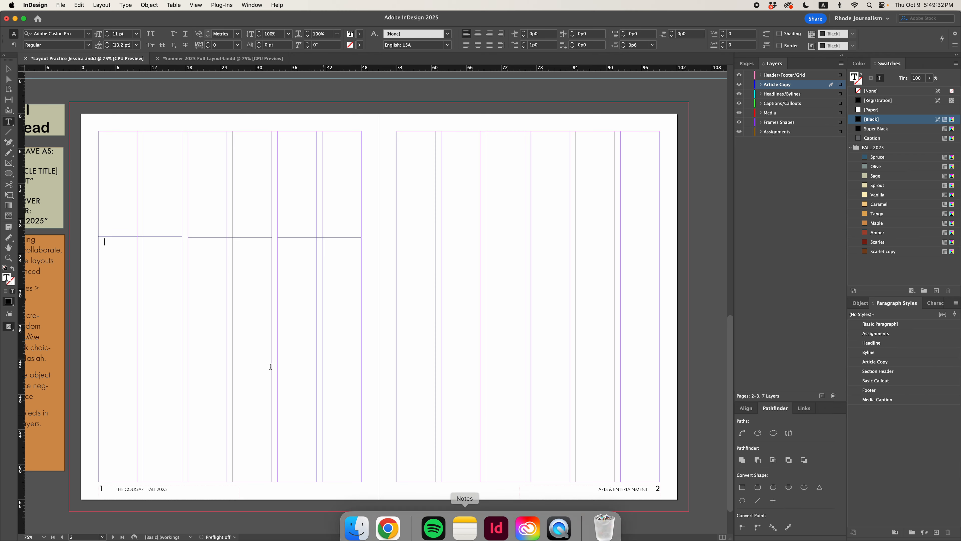
pyautogui.click(115, 256)
pyautogui.press('super+v')
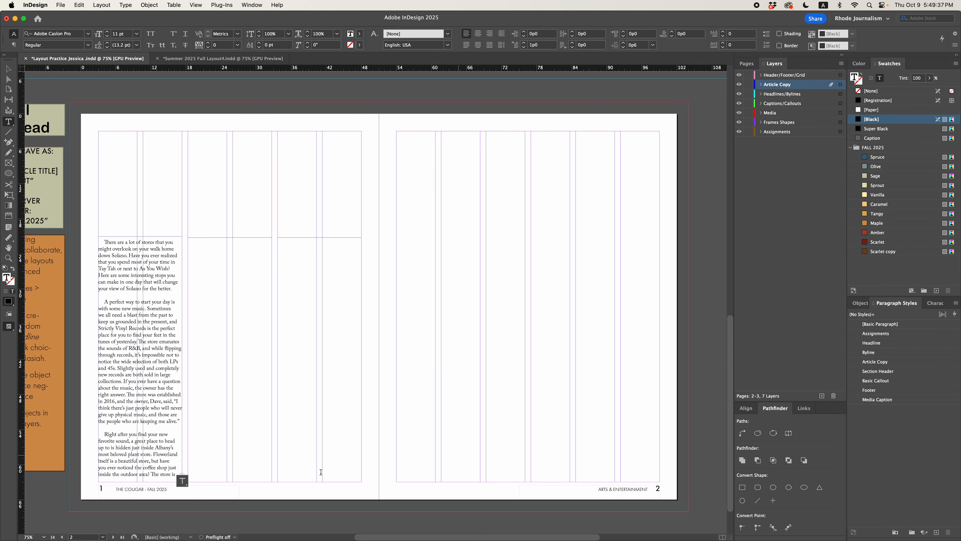
# Thread the overset article text from the first frame on page 1 through the second and third frames
pyautogui.scroll(-3, 188, 476)
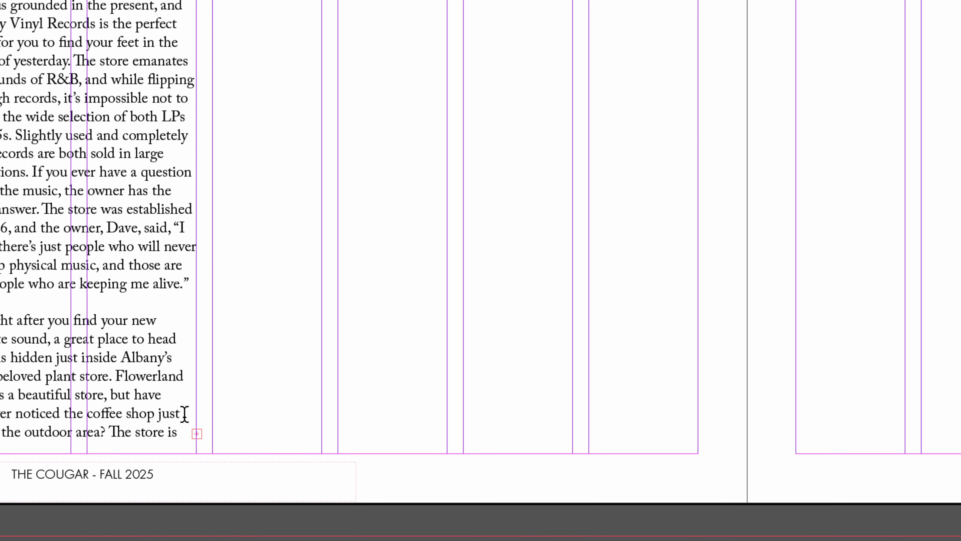
pyautogui.press('Escape')
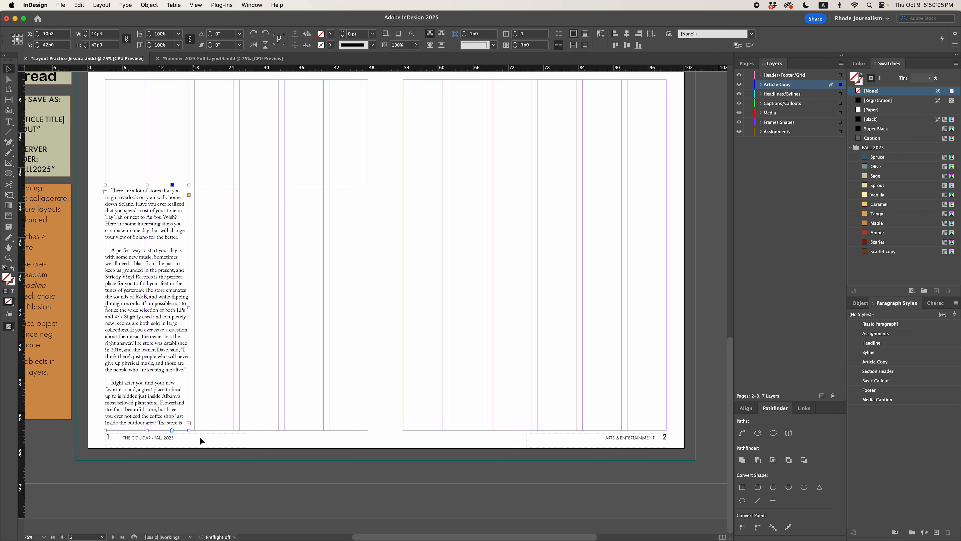
pyautogui.click(189, 423)
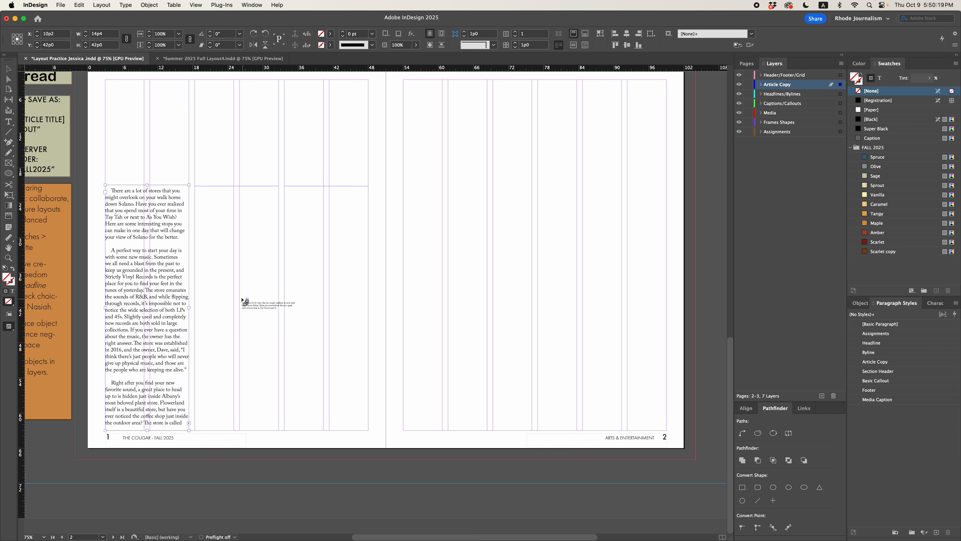
pyautogui.click(224, 303)
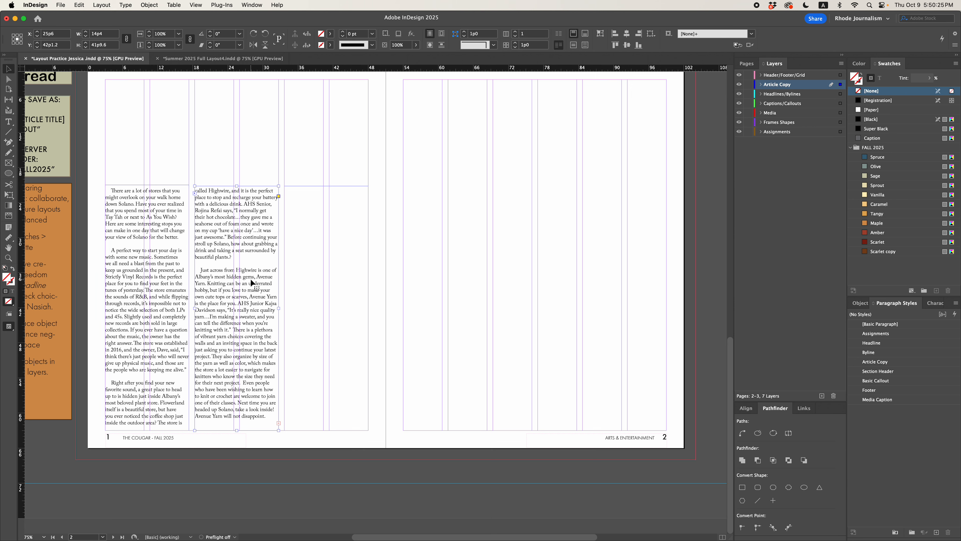
pyautogui.click(278, 423)
pyautogui.click(311, 314)
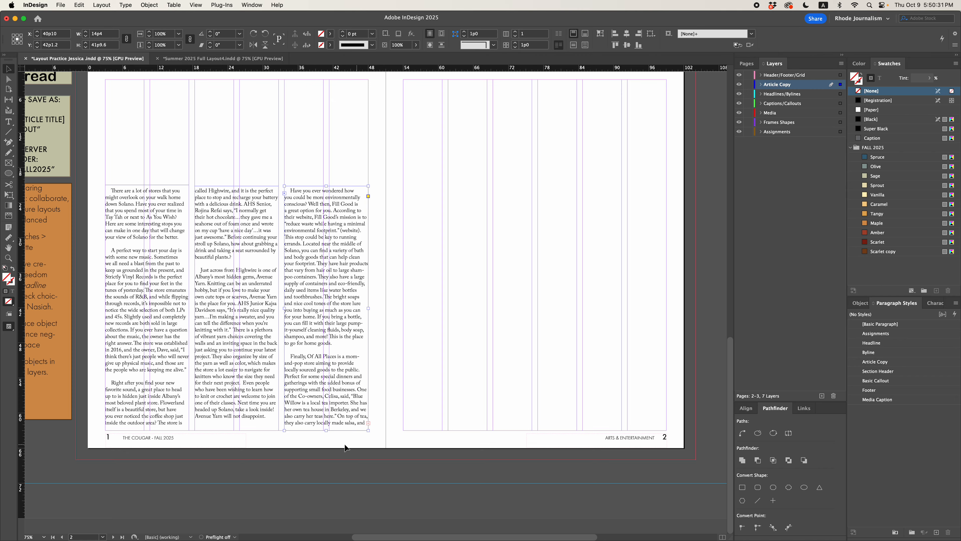
# Draw a text frame about 14p4 wide and 41p10.8 tall at page 2's inner margin and thread the remaining article text into it
pyautogui.click(9, 122)
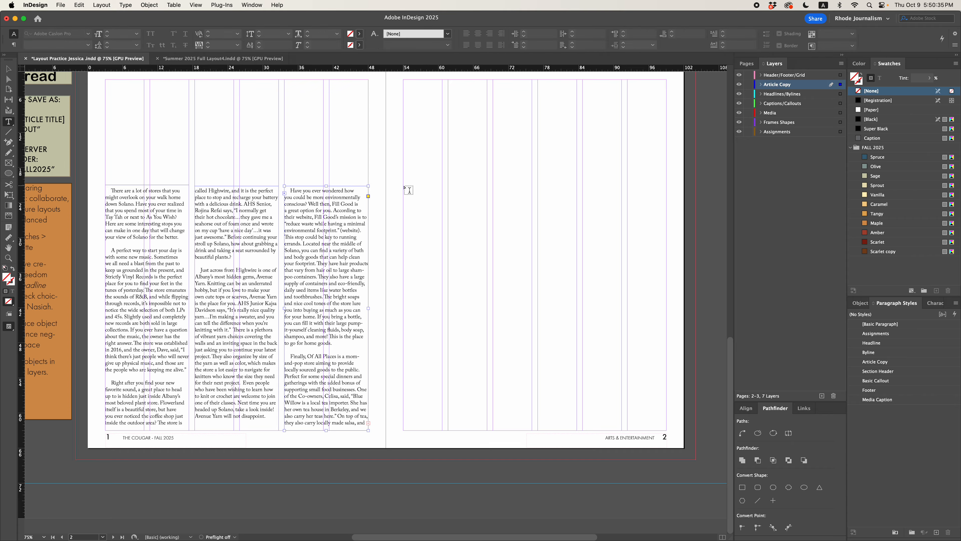
pyautogui.moveTo(403, 186); pyautogui.dragTo(487, 430)
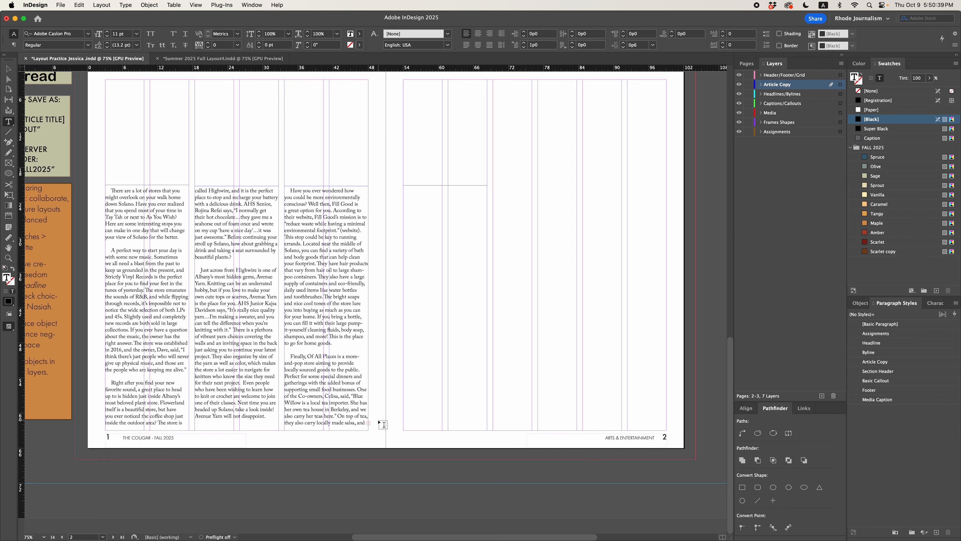
pyautogui.press('Escape')
pyautogui.press('/')
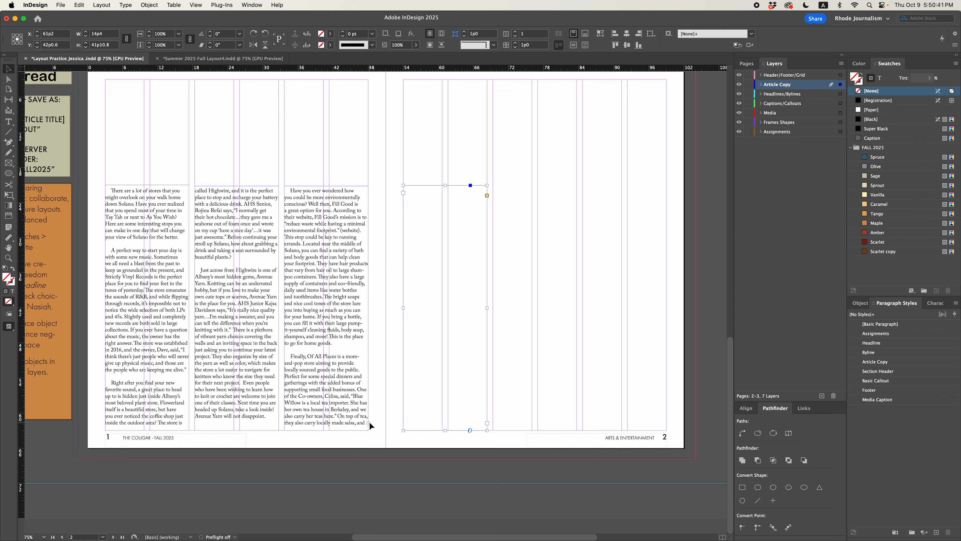
pyautogui.click(369, 422)
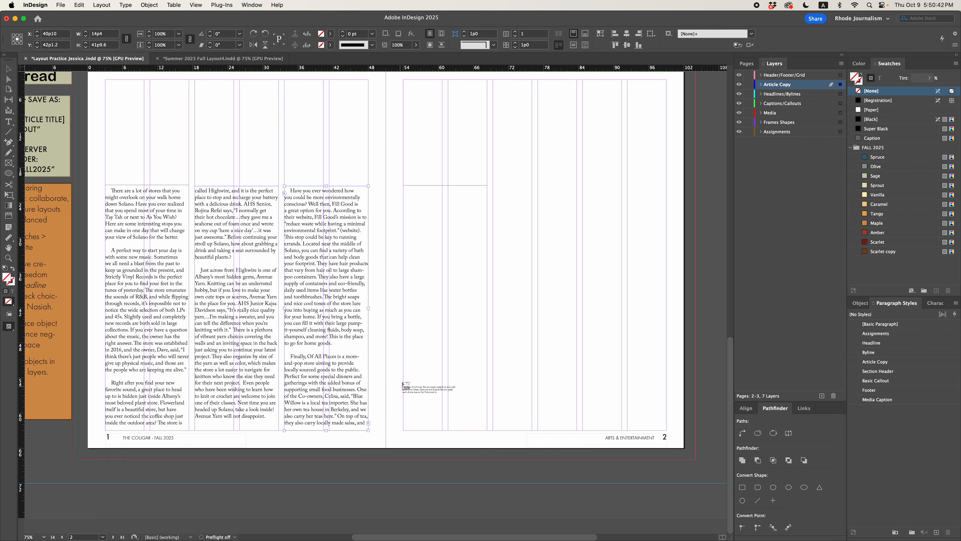
pyautogui.click(418, 314)
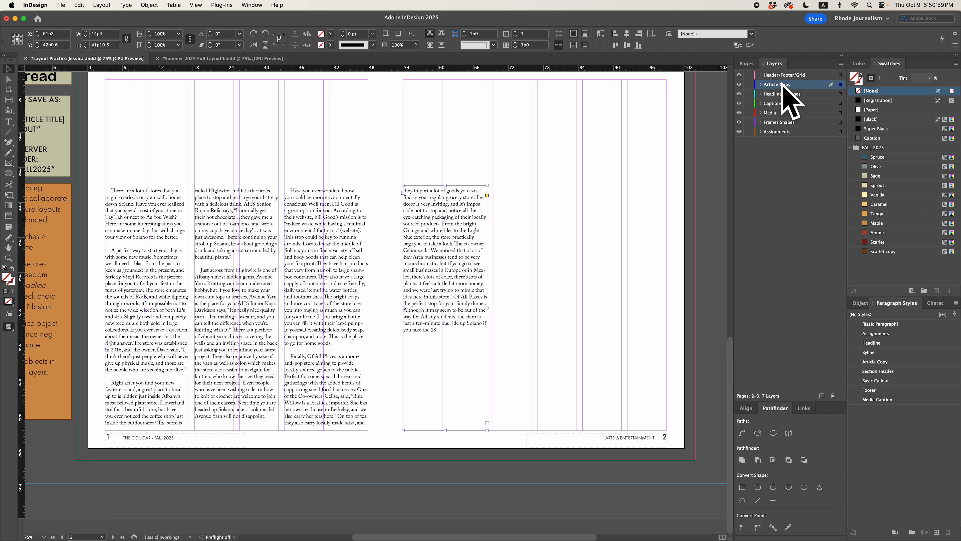
# Expand the Article Copy layer to examine the text frames it contains
pyautogui.click(761, 85)
pyautogui.click(787, 105)
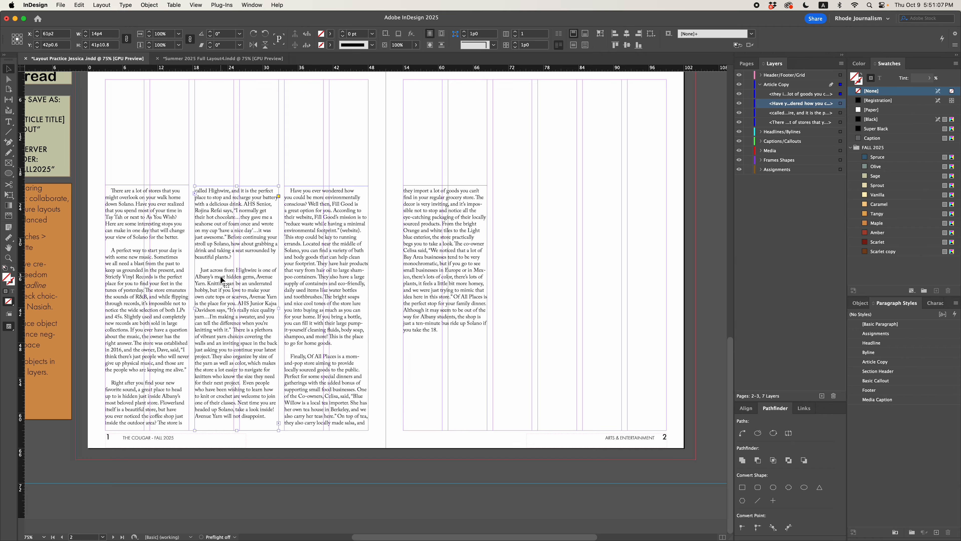
# Try moving the second article column from page 1 to page 2 and back, and undo the last move
pyautogui.moveTo(222, 280); pyautogui.dragTo(596, 273)
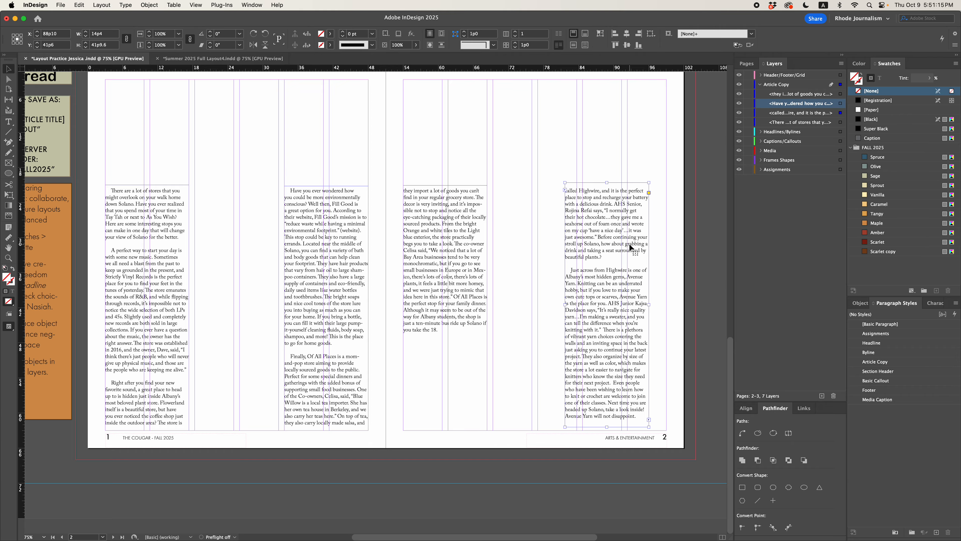
pyautogui.moveTo(630, 248); pyautogui.dragTo(261, 249)
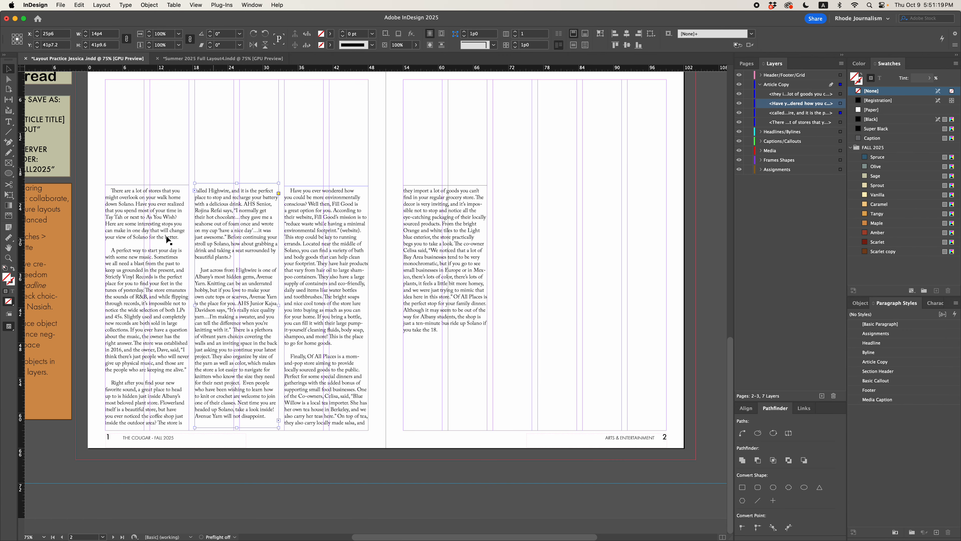
pyautogui.click(129, 190)
pyautogui.moveTo(242, 317); pyautogui.dragTo(626, 322)
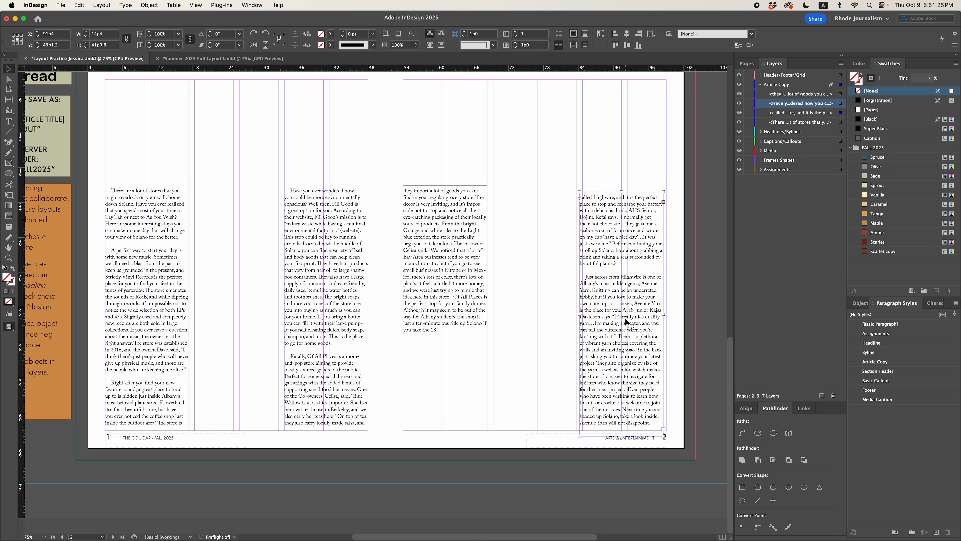
pyautogui.press('super+z')
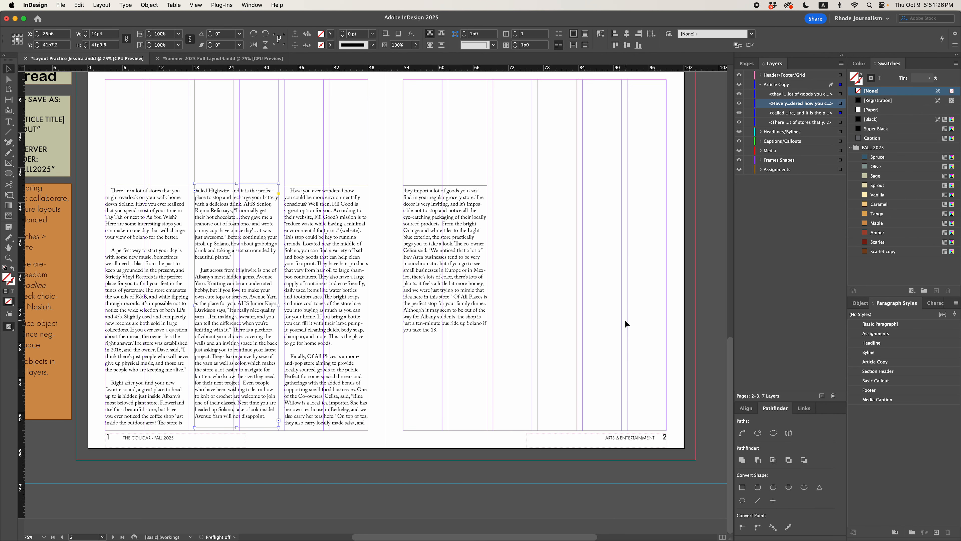
# Select all four threaded article text frames and apply the Article Copy Frame object style
pyautogui.keyDown('shift'); pyautogui.click(169, 293); pyautogui.keyUp('shift')
pyautogui.keyDown('shift'); pyautogui.click(255, 293); pyautogui.keyUp('shift')
pyautogui.keyDown('shift'); pyautogui.click(320, 291); pyautogui.keyUp('shift')
pyautogui.keyDown('shift'); pyautogui.click(448, 280); pyautogui.keyUp('shift')
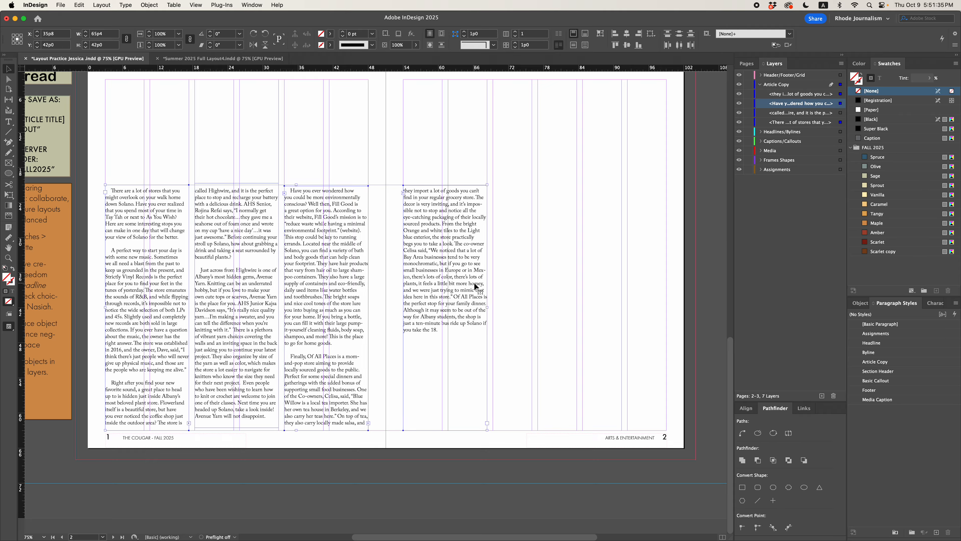
pyautogui.click(858, 303)
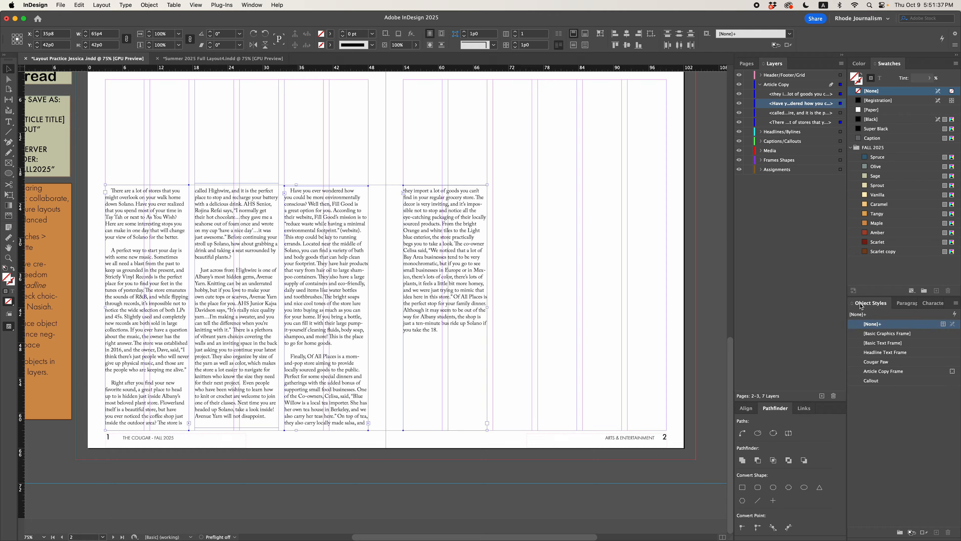
pyautogui.click(884, 371)
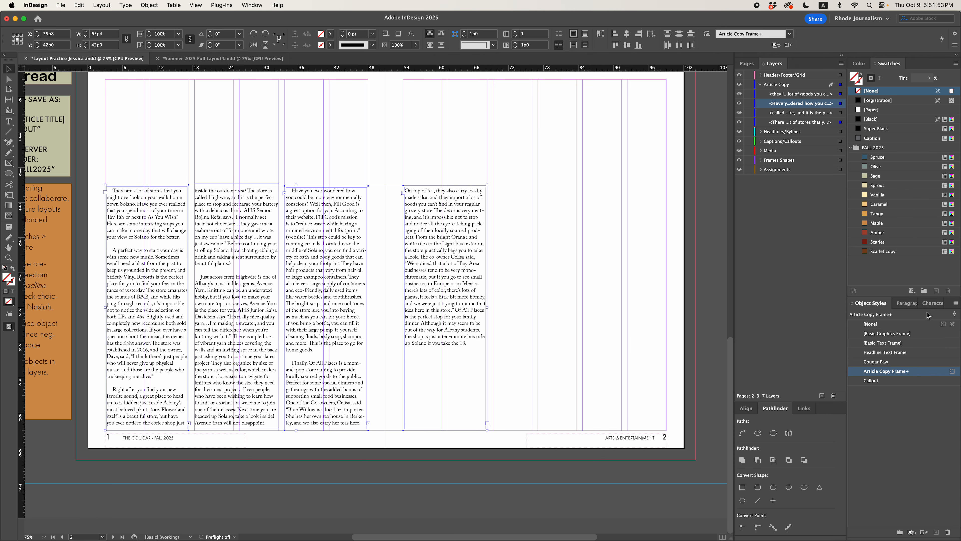
# Apply the Article Copy paragraph style to the selected text frames and return to the object styles
pyautogui.click(905, 304)
pyautogui.click(891, 365)
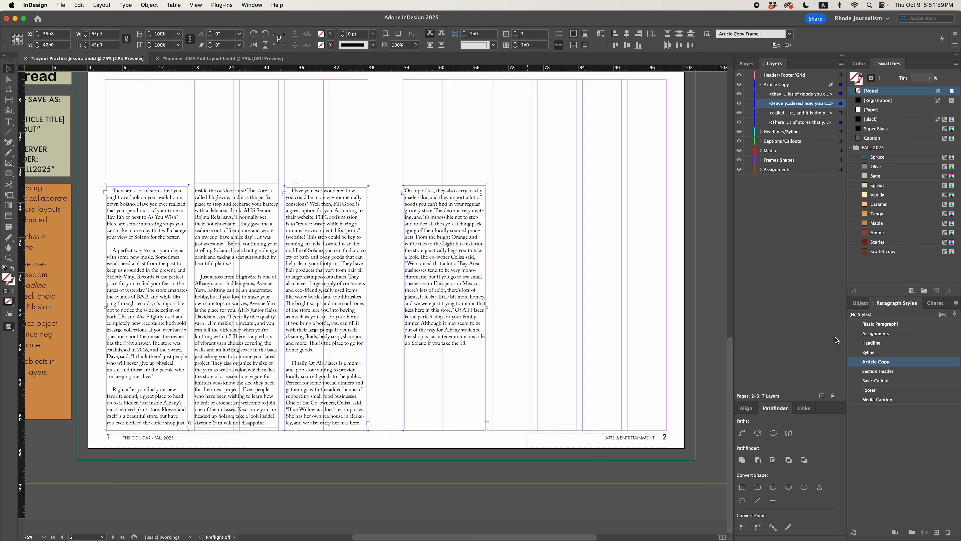
pyautogui.click(859, 303)
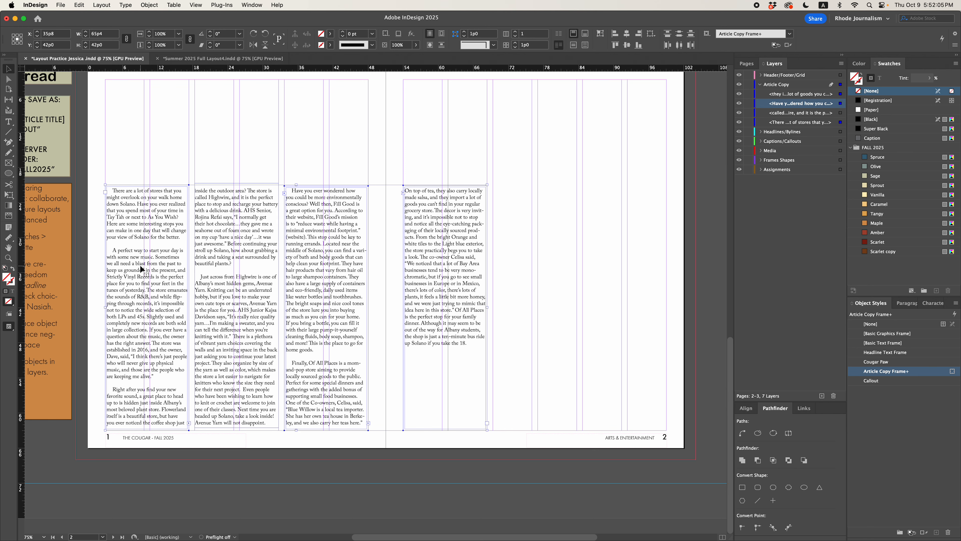
# Show the baseline grid across the two-page spread
pyautogui.scroll(2, 365, 279)
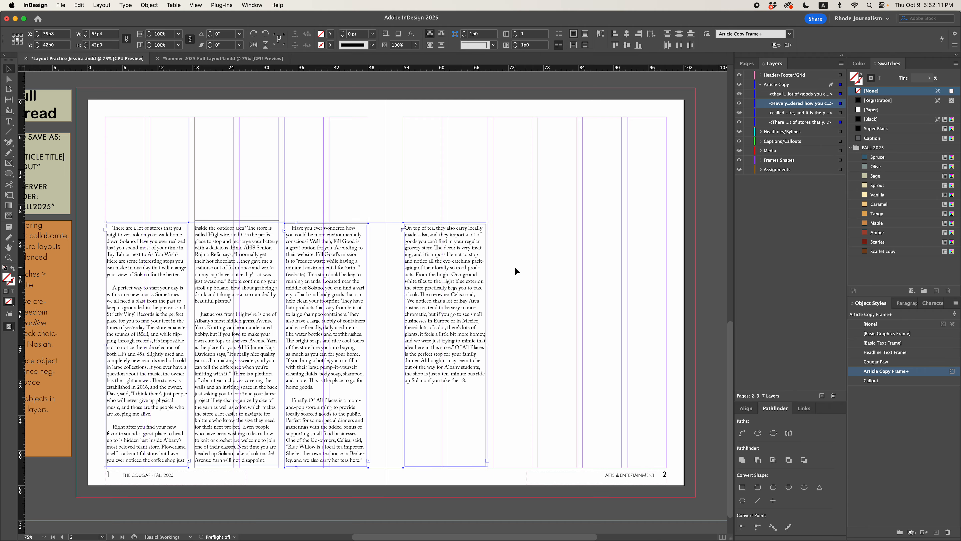
pyautogui.click(196, 5)
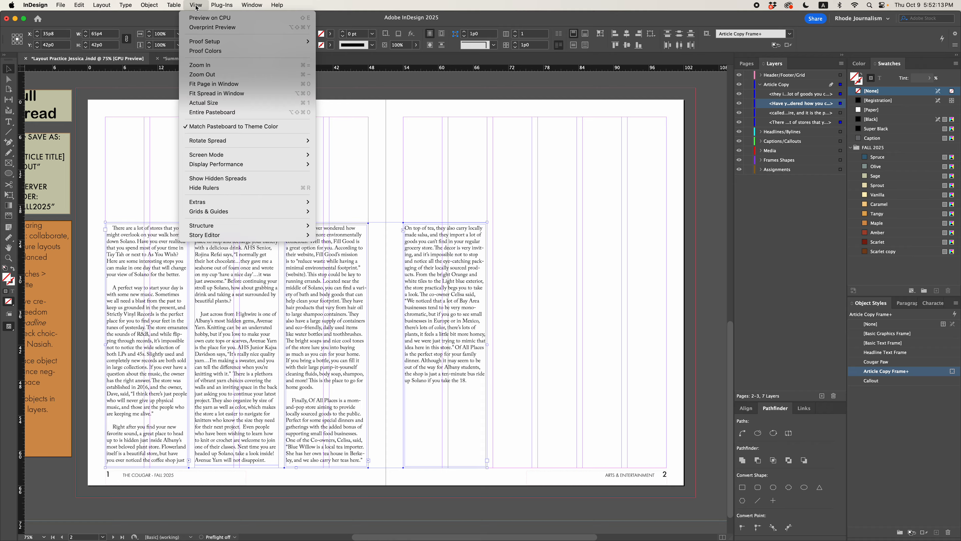
pyautogui.moveTo(292, 213)
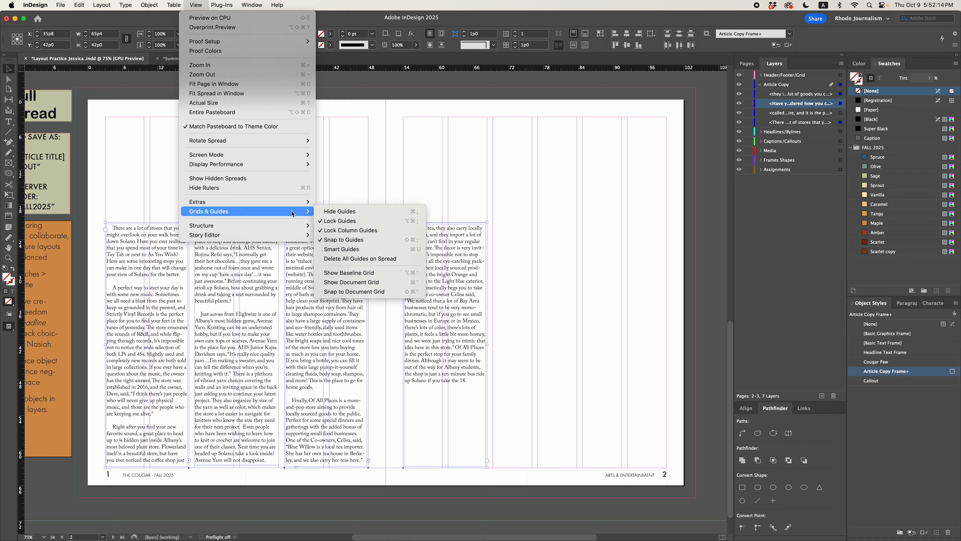
pyautogui.click(402, 273)
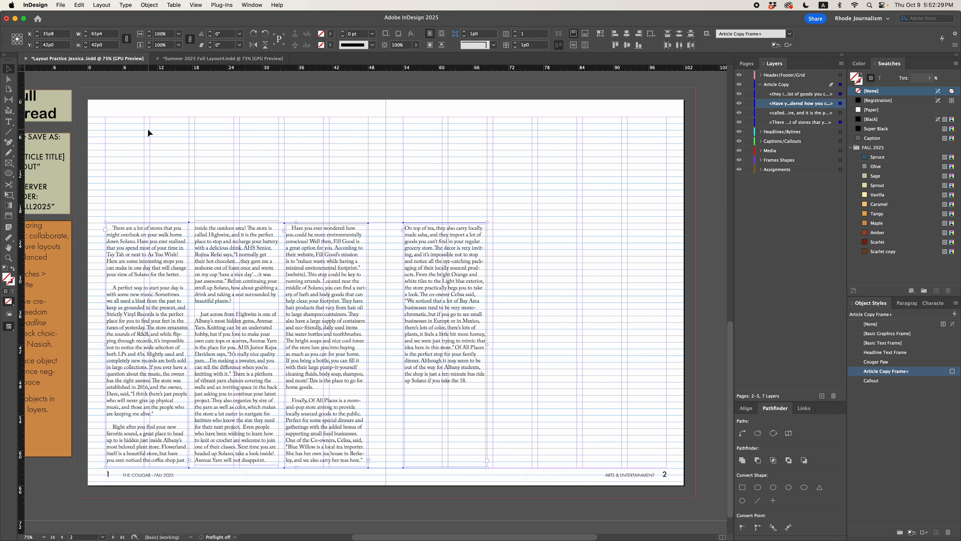
# Deselect the article frames and check the spread in full-screen presentation mode, returning to the layout
pyautogui.click(157, 146)
pyautogui.hotkey('shift', 'w')
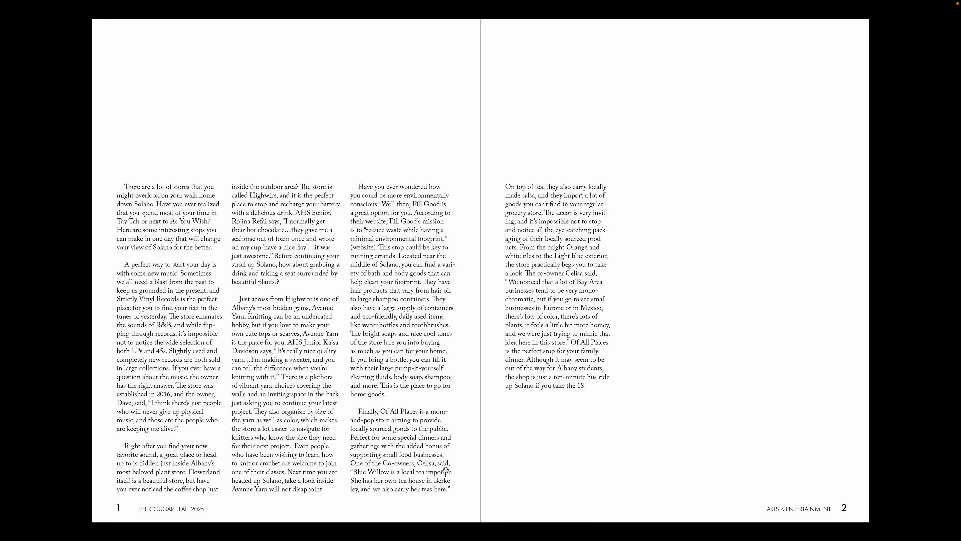
pyautogui.press('Escape')
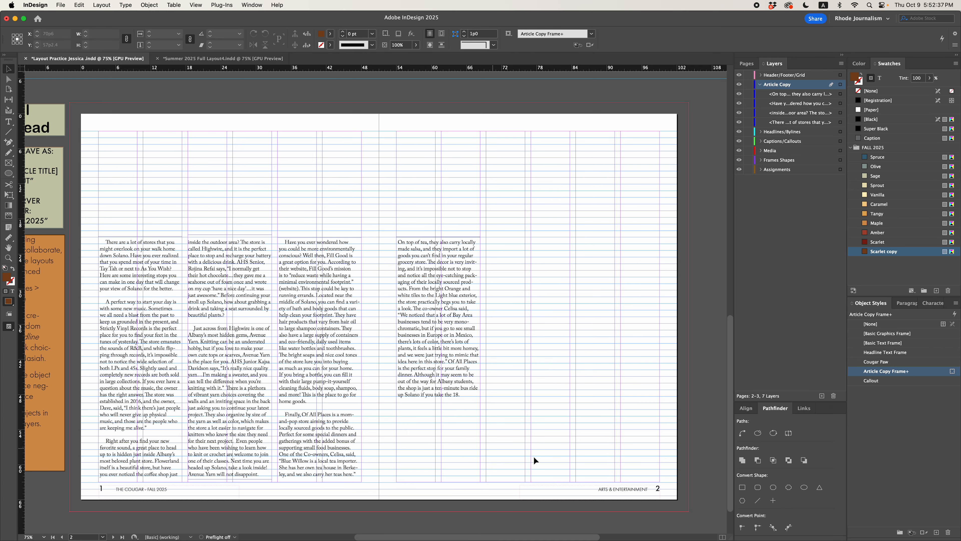
# Hide the baseline grid on the spread
pyautogui.click(195, 5)
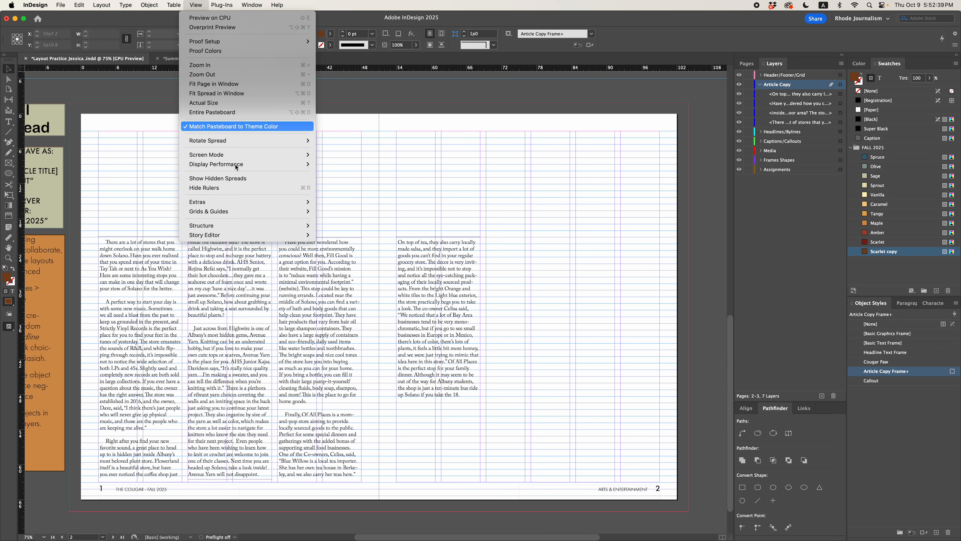
pyautogui.moveTo(283, 204)
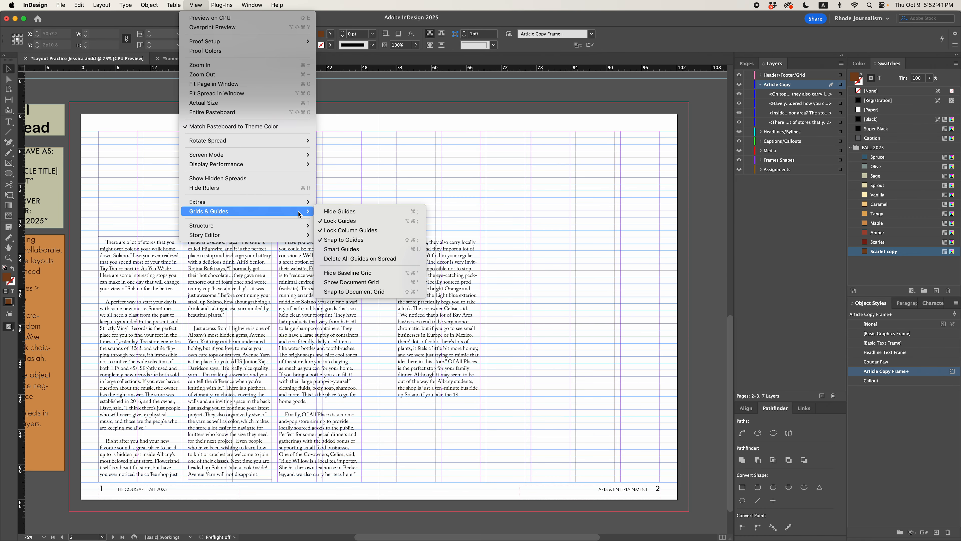
pyautogui.click(376, 273)
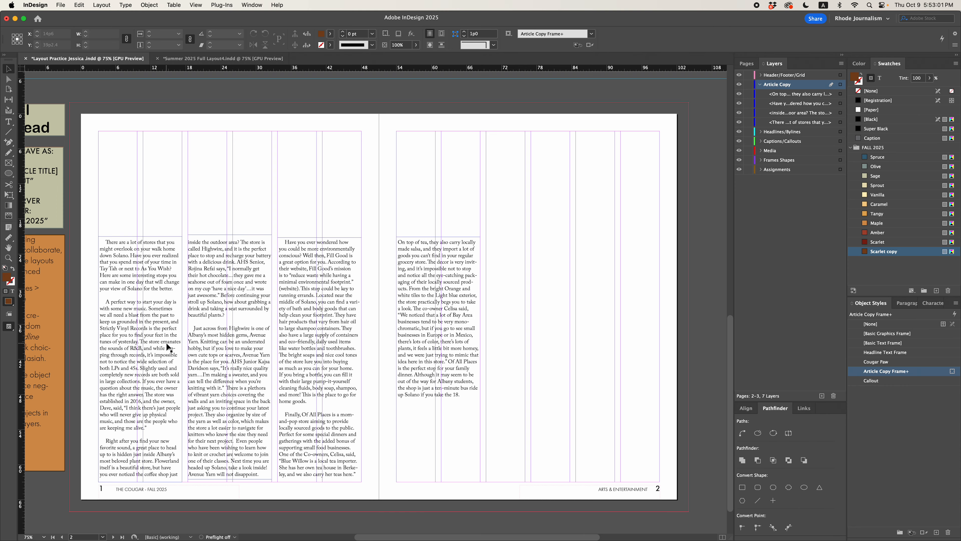
# Draw a text frame about 22p0 by 30p8 at page 2's upper outer corner and paste the second article paragraph from the Layout practice Google Doc
pyautogui.click(9, 122)
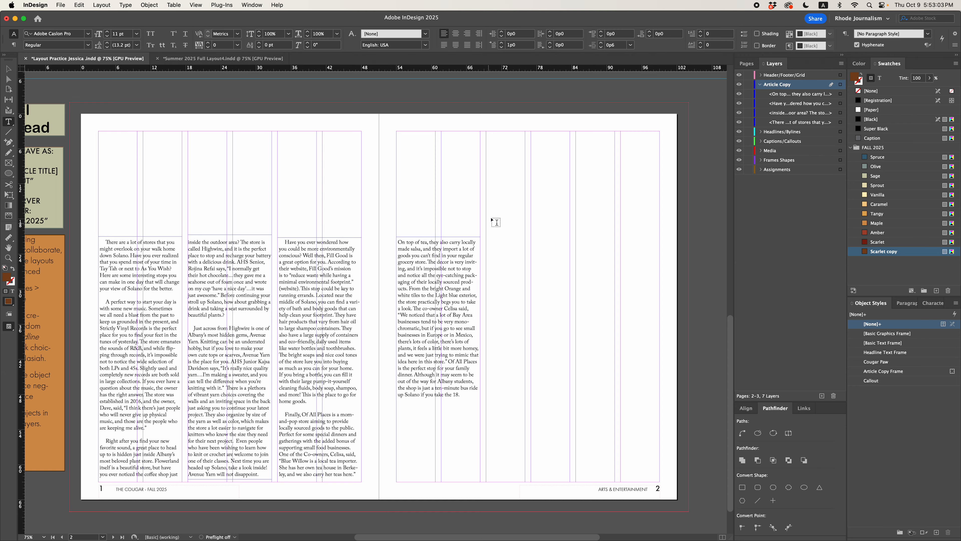
pyautogui.moveTo(533, 133); pyautogui.dragTo(660, 310)
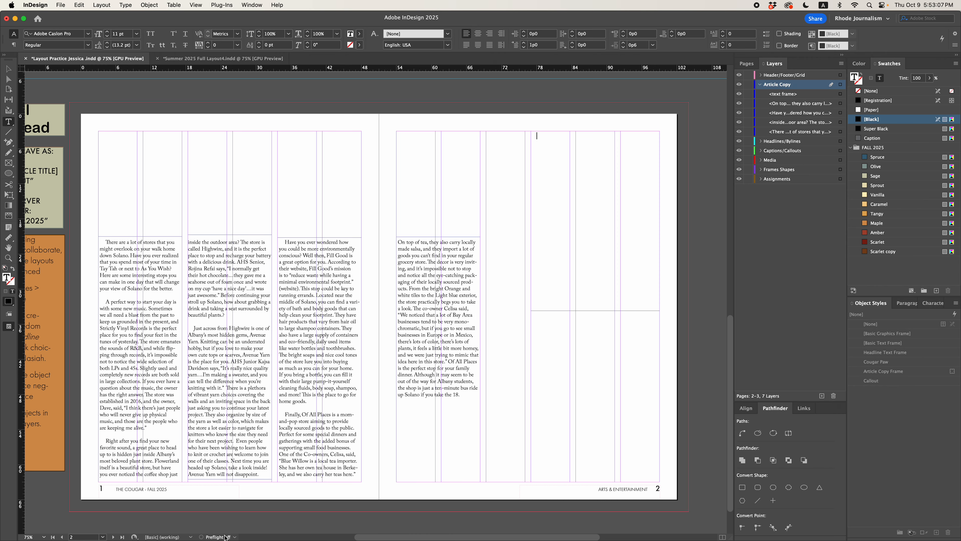
pyautogui.click(401, 530)
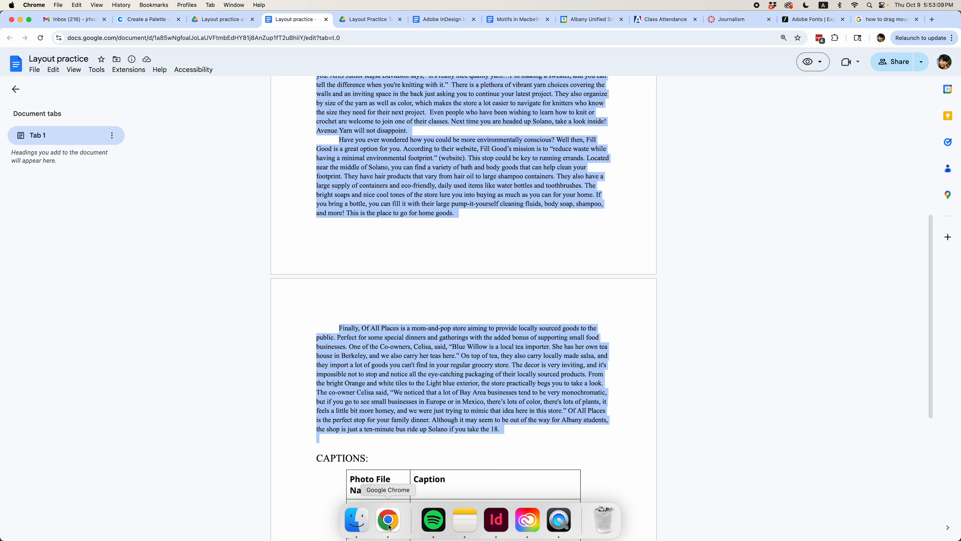
pyautogui.click(379, 194)
pyautogui.scroll(10, 400, 189)
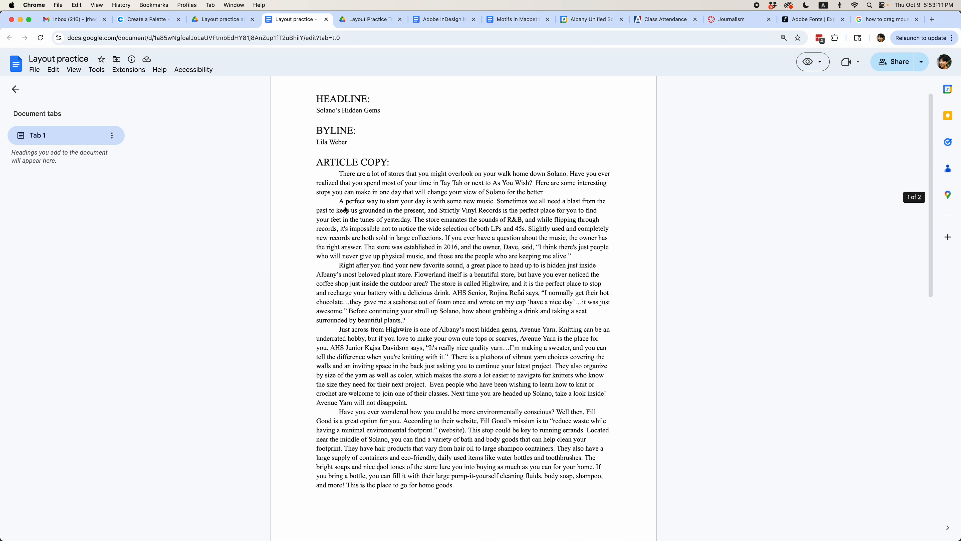
pyautogui.moveTo(339, 202); pyautogui.dragTo(573, 260)
pyautogui.press('super+c')
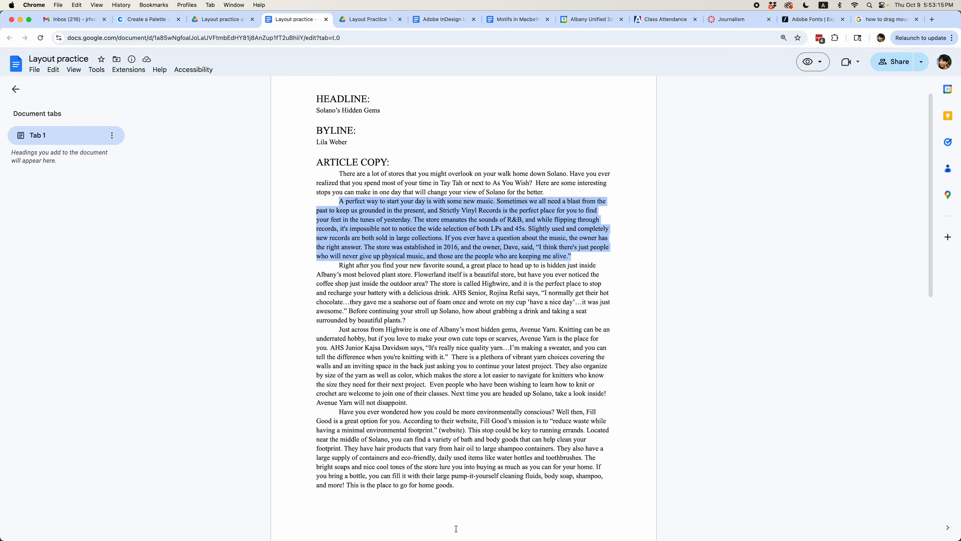
pyautogui.click(492, 528)
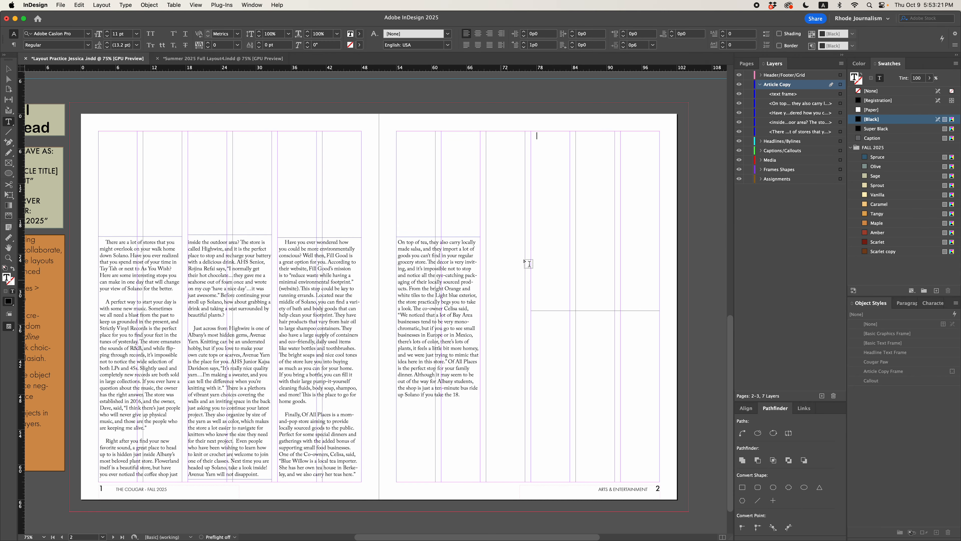
pyautogui.press('super+v')
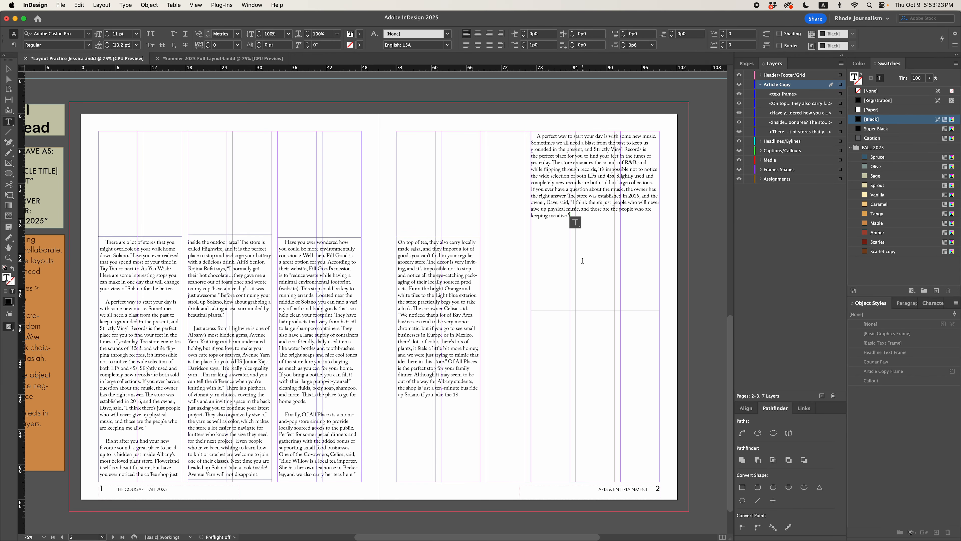
pyautogui.press('Escape')
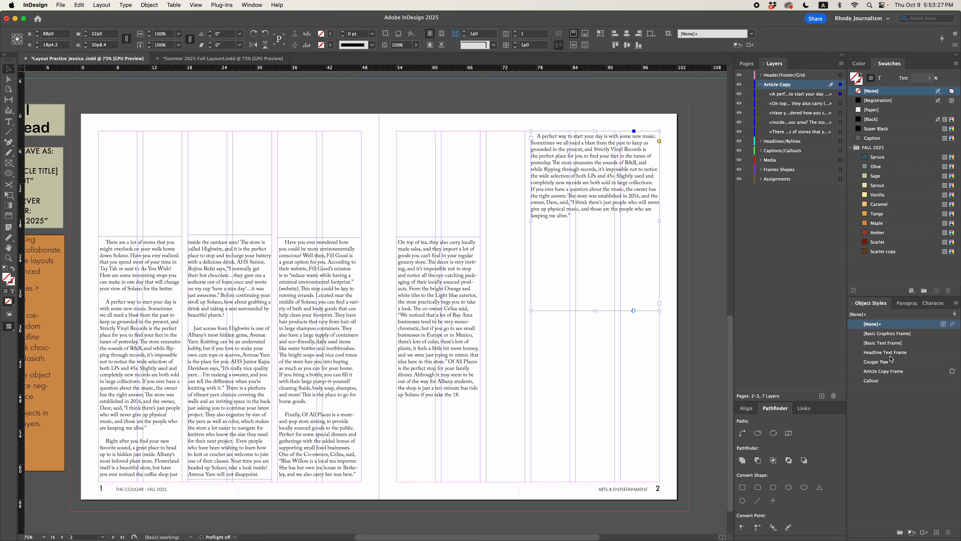
# Apply the Article Copy Frame object style to the new paragraph frame and fit its height to the text
pyautogui.click(889, 373)
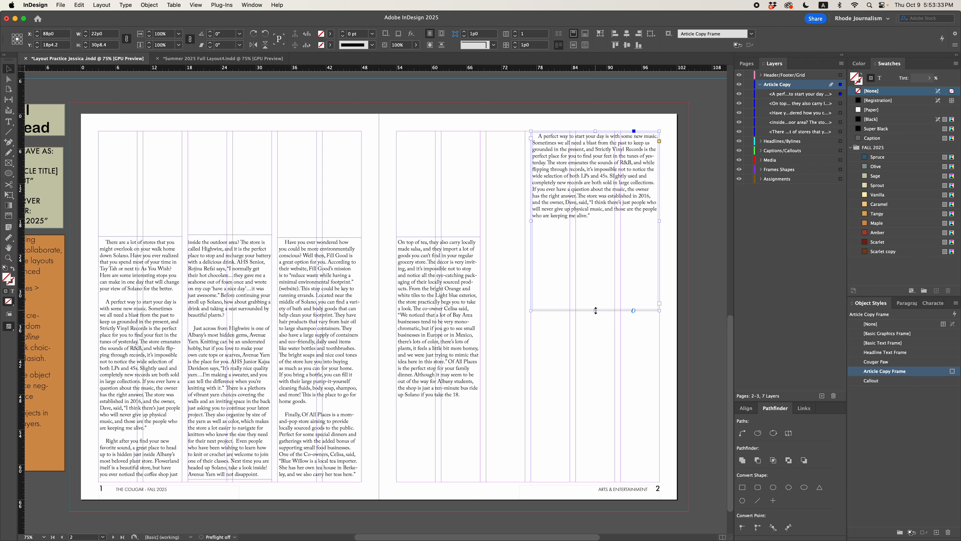
pyautogui.moveTo(596, 311); pyautogui.dragTo(594, 282)
pyautogui.doubleClick(594, 282)
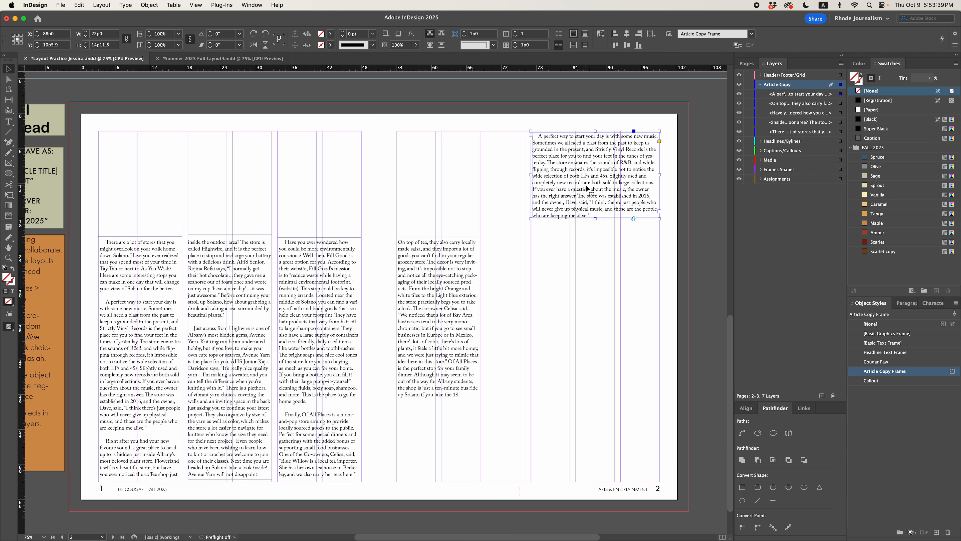
# Move the paragraph frame down to the middle of page 2 and refit its height so all the text fits
pyautogui.moveTo(594, 168); pyautogui.dragTo(595, 329)
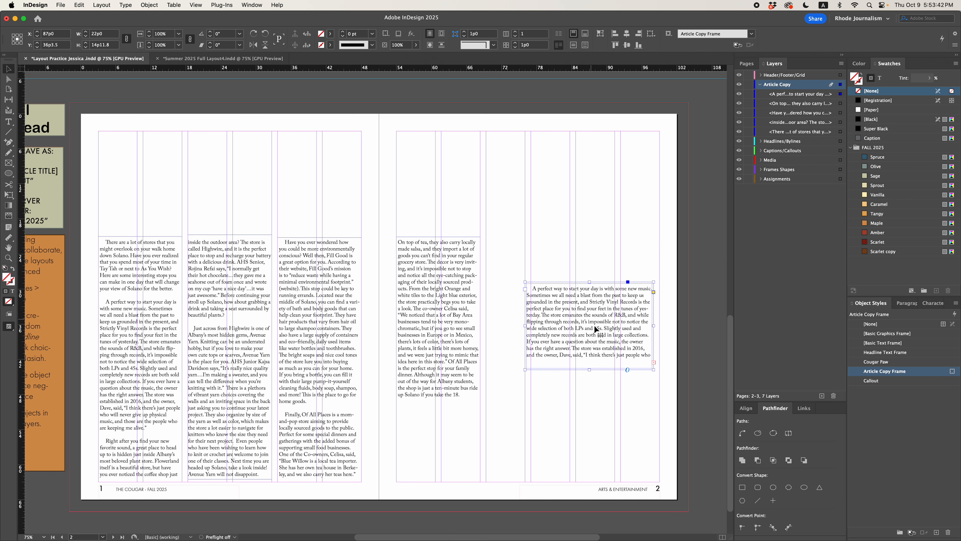
pyautogui.doubleClick(591, 369)
pyautogui.moveTo(595, 347); pyautogui.dragTo(594, 314)
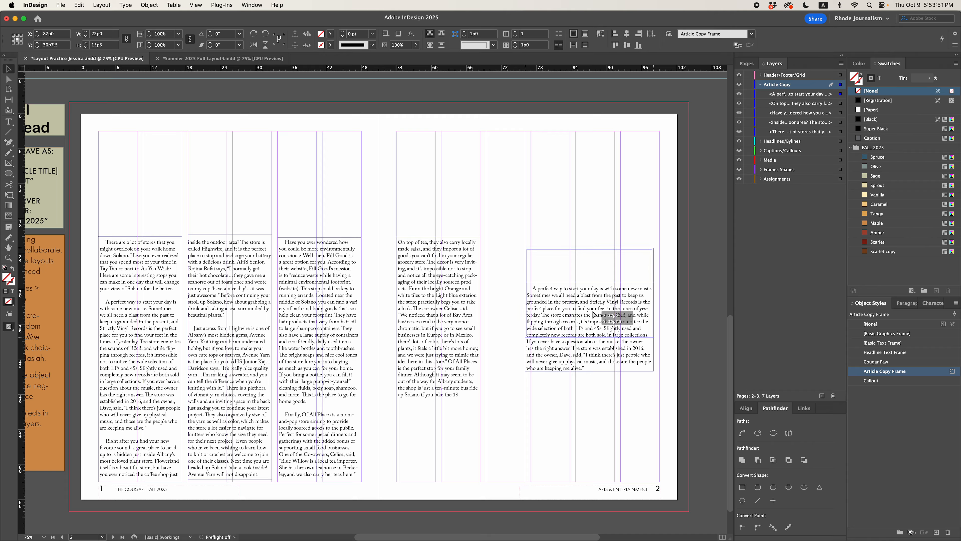
pyautogui.moveTo(594, 314); pyautogui.dragTo(594, 314)
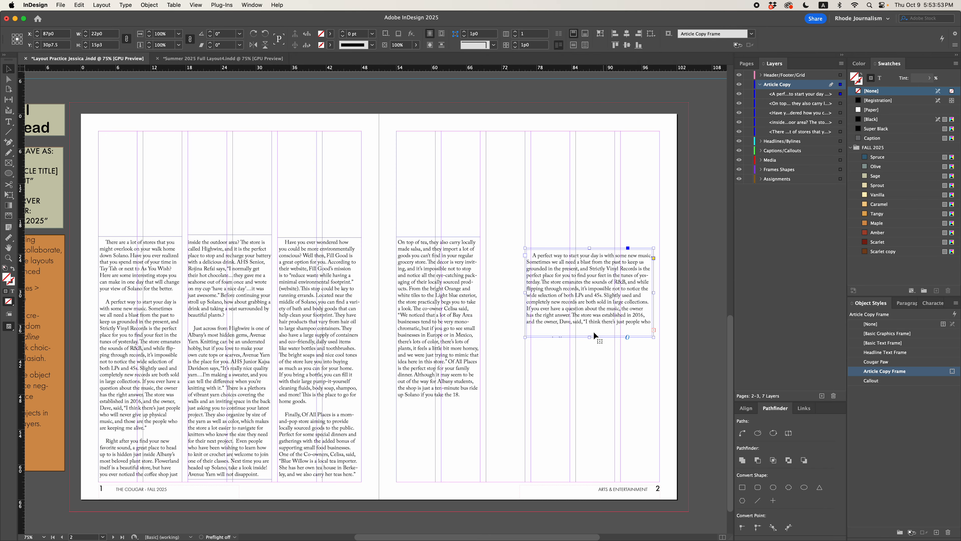
pyautogui.doubleClick(585, 338)
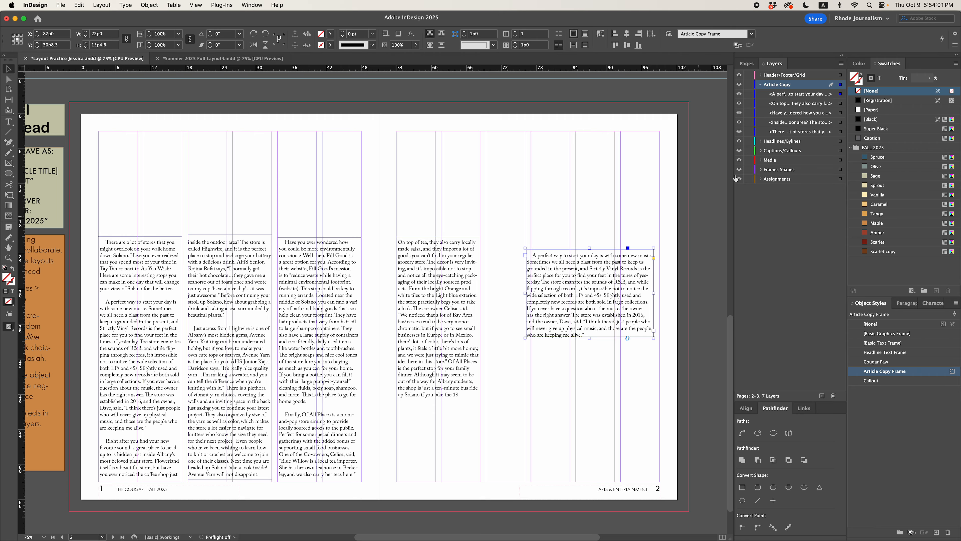
# Rename the paragraph frame in the Article Copy layer as Strictlyvinyl and deselect it
pyautogui.click(792, 95)
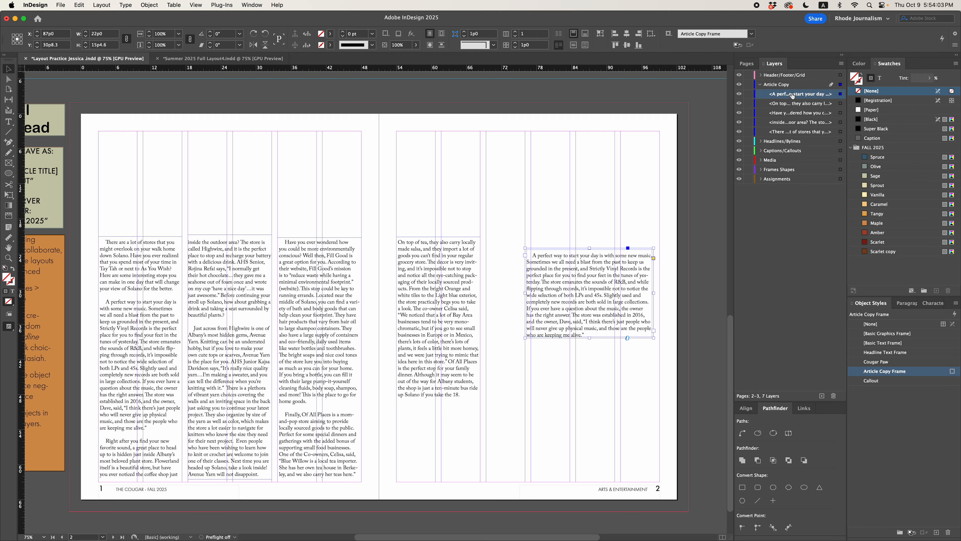
pyautogui.doubleClick(792, 96)
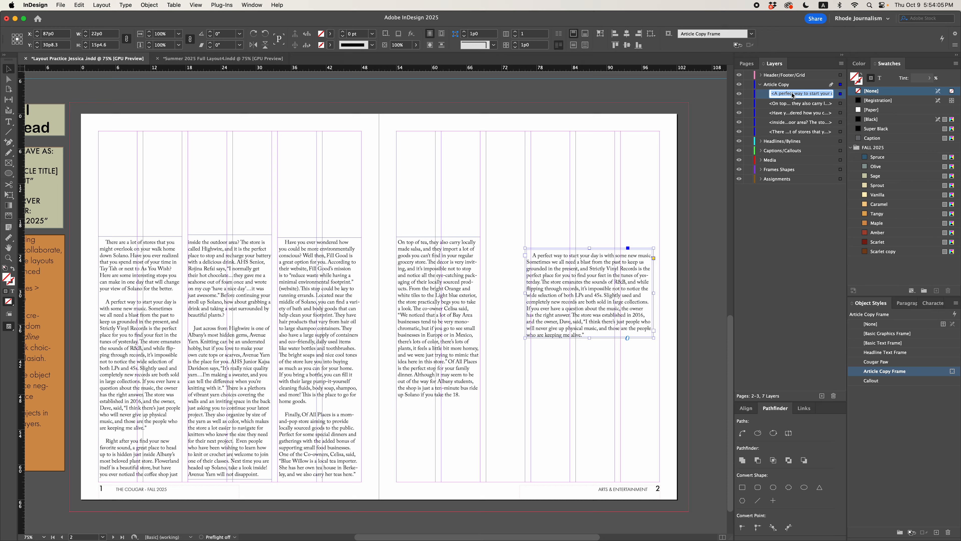
pyautogui.write('Str')
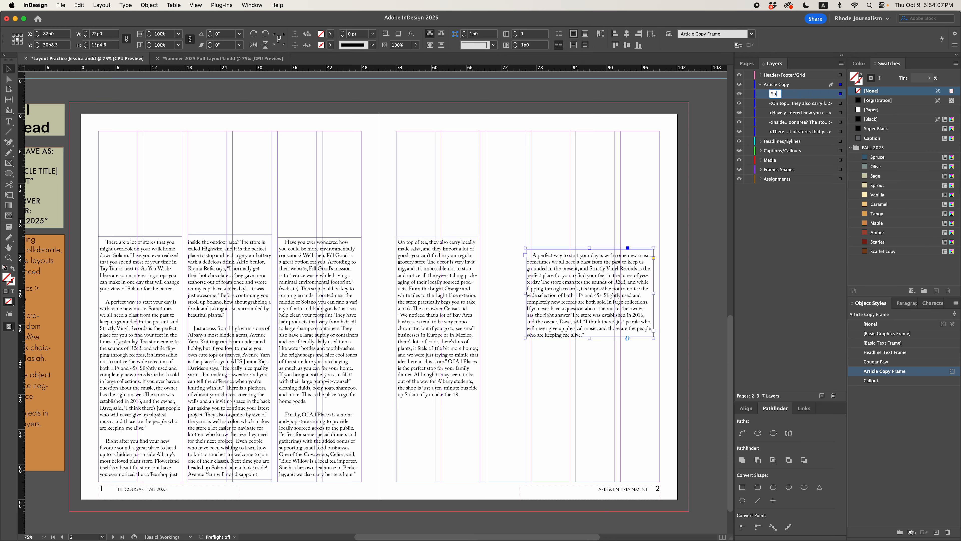
pyautogui.write('ictlyvinyl')
pyautogui.press('Return')
pyautogui.click(589, 390)
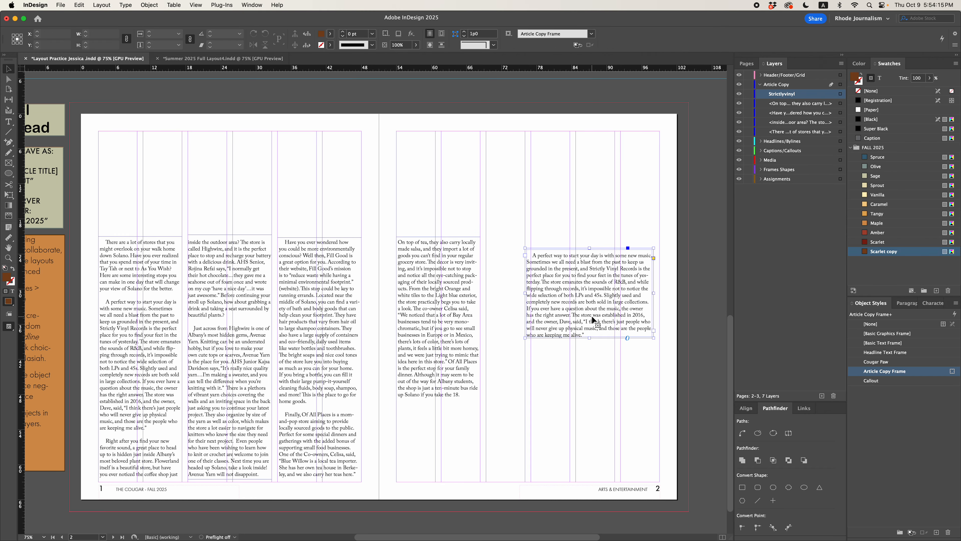
# Delete the Strictlyvinyl text frame from page 2
pyautogui.click(594, 318)
pyautogui.press('Delete')
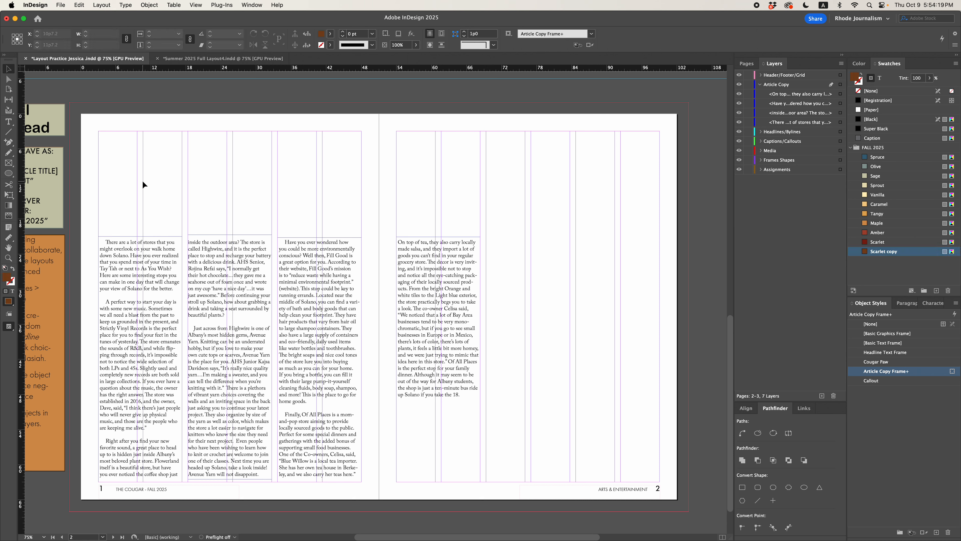
# Draw a headline text frame on the Headlines/Bylines layer, spanning page 1 between the margins above the article columns
pyautogui.click(9, 123)
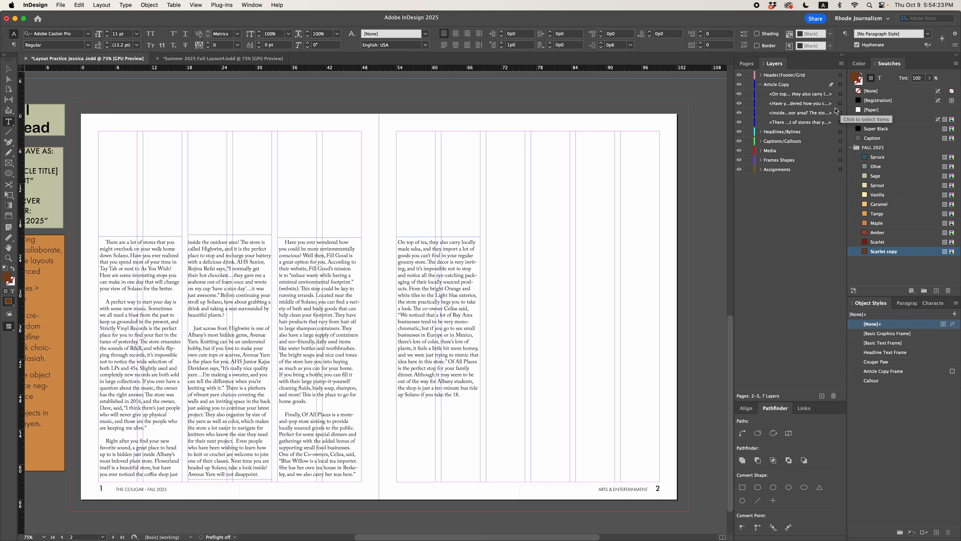
pyautogui.click(777, 135)
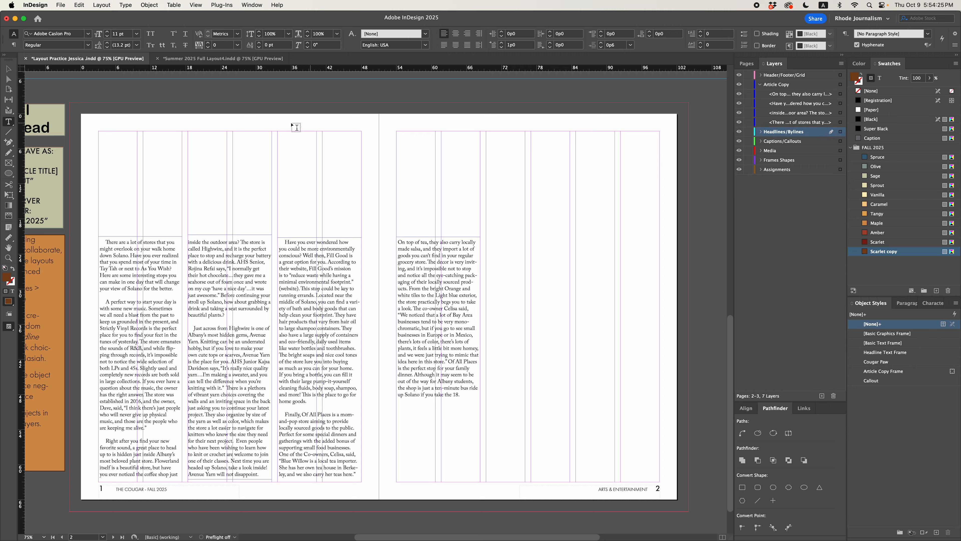
pyautogui.moveTo(101, 133); pyautogui.dragTo(360, 176)
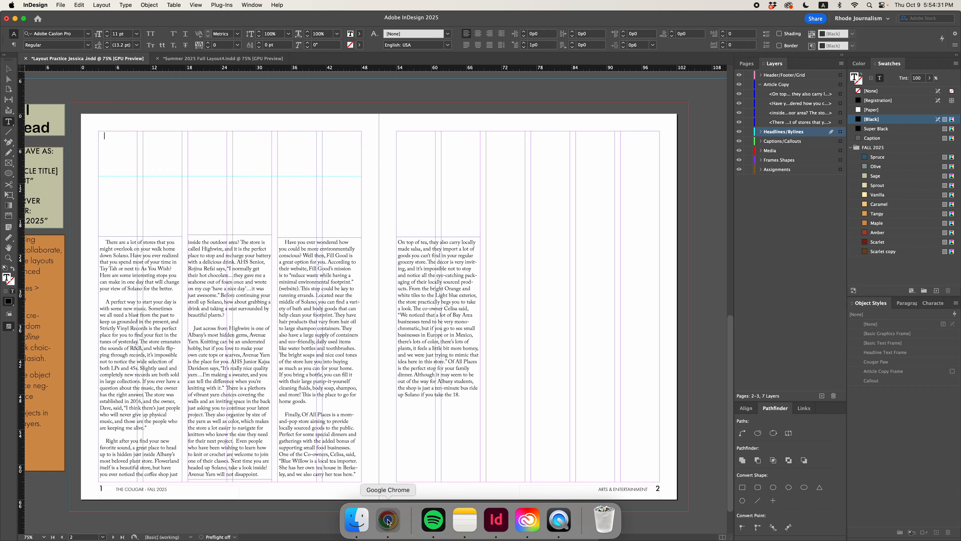
# Copy the headline "Solano's Hidden Gems" from the Layout practice Google Doc into the new InDesign frame and preview the spread full screen
pyautogui.click(388, 521)
pyautogui.tripleClick(358, 111)
pyautogui.press('super+c')
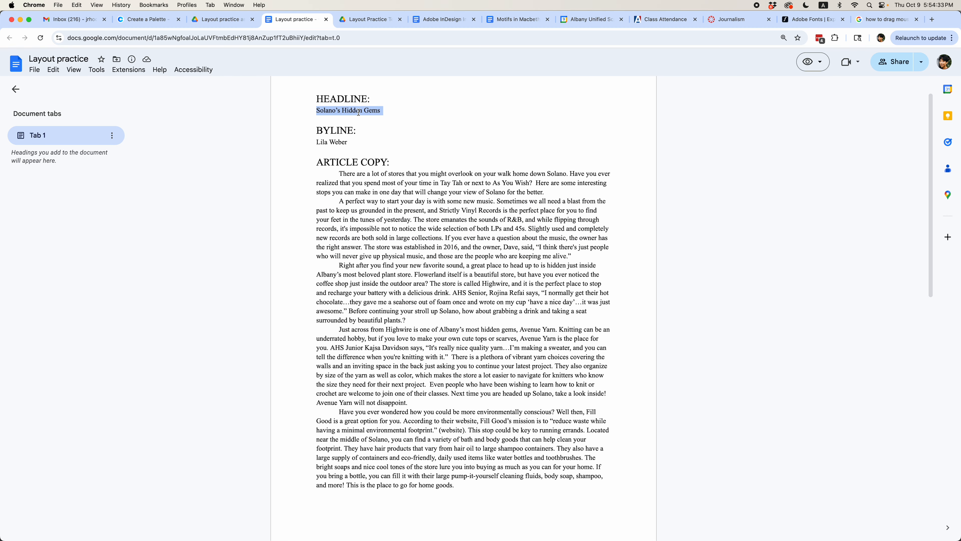
pyautogui.click(491, 521)
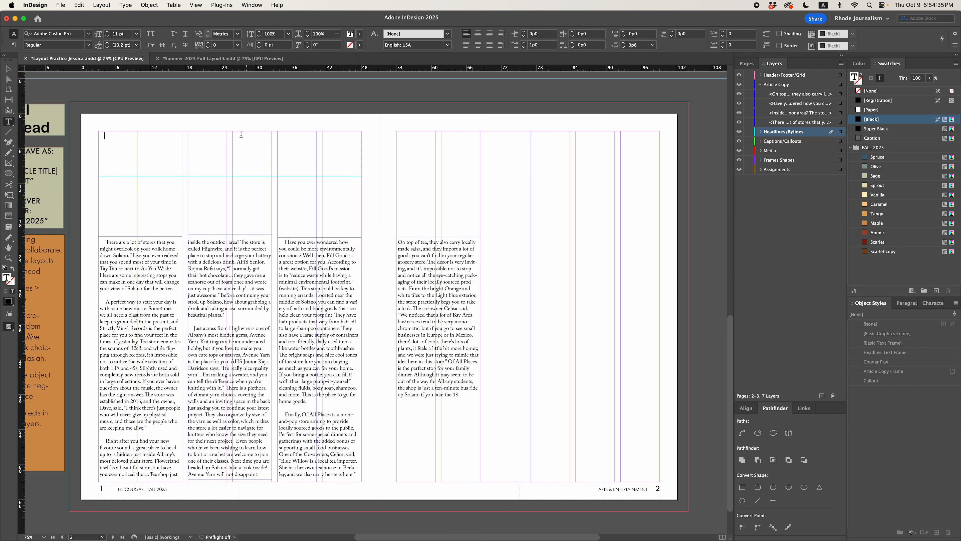
pyautogui.click(222, 156)
pyautogui.press('super+v')
pyautogui.press('BackSpace')
pyautogui.press('Escape')
pyautogui.hotkey('shift', 'w')
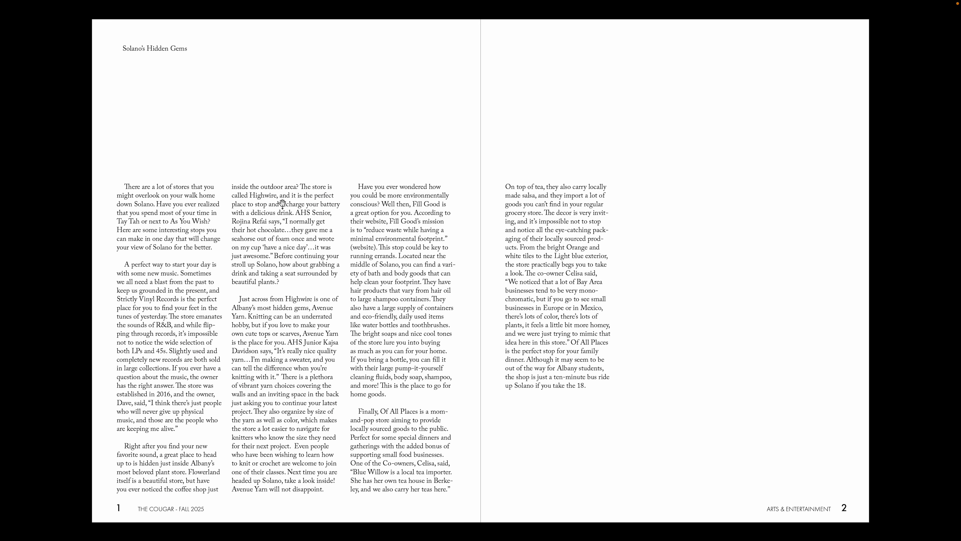
pyautogui.hotkey('shift', 'w')
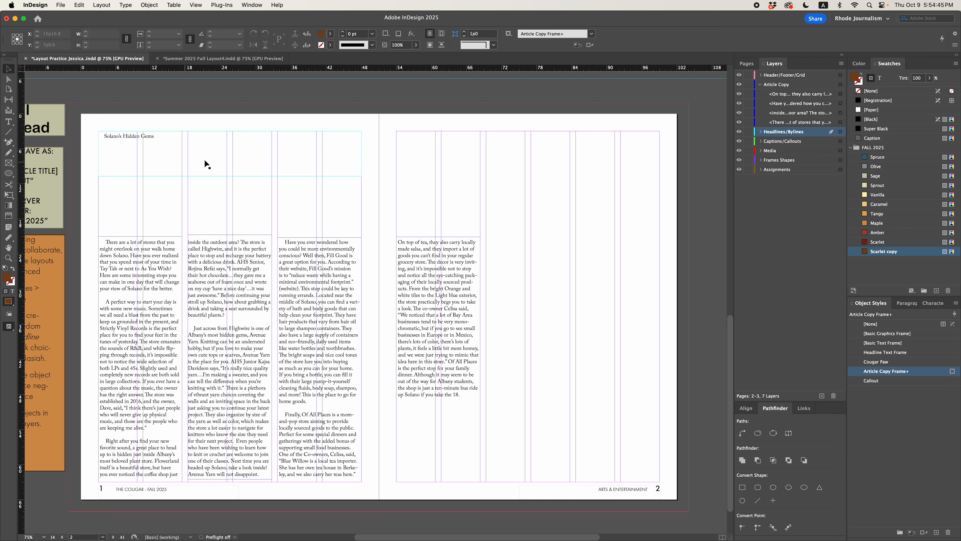
# Apply the Headline Text Frame object style and the Headline paragraph style to the headline frame on page 1
pyautogui.click(221, 155)
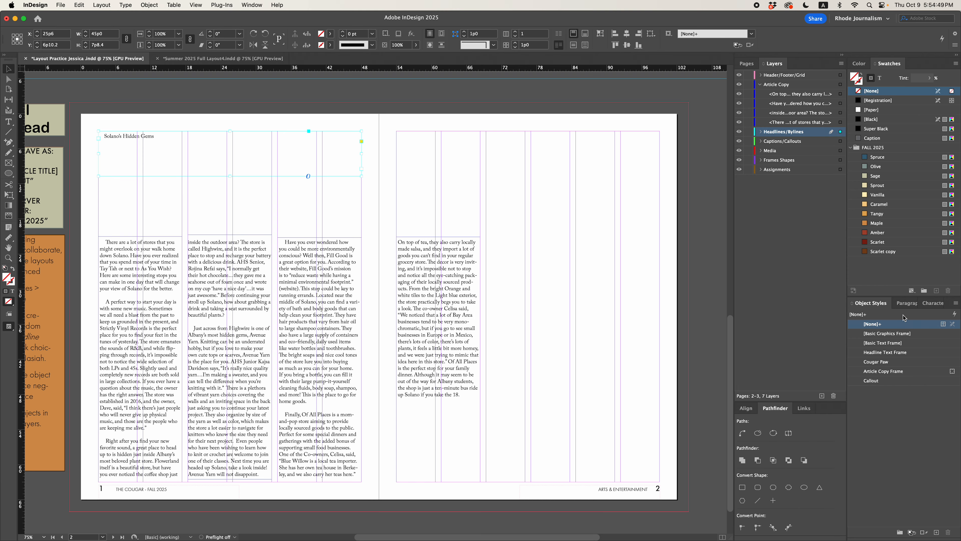
pyautogui.moveTo(873, 329)
pyautogui.click(890, 353)
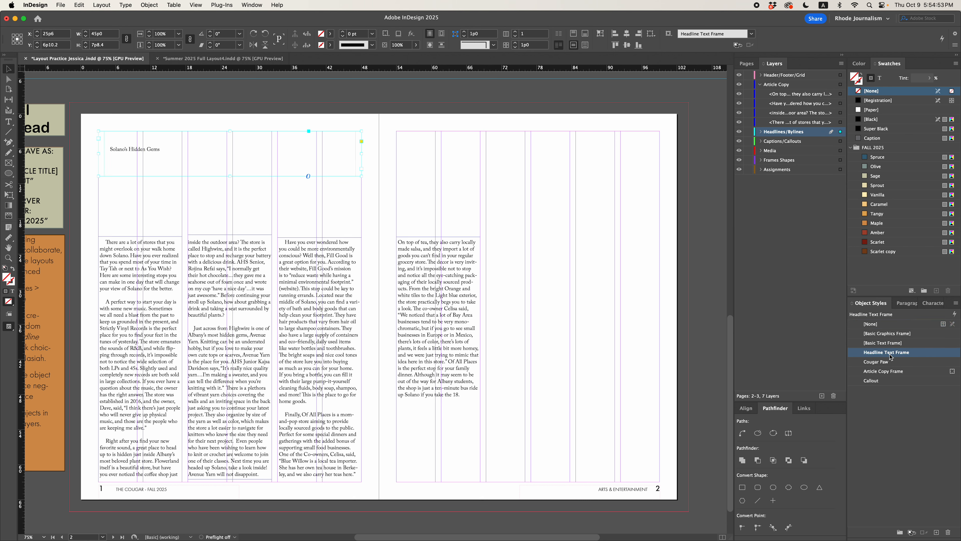
pyautogui.click(906, 303)
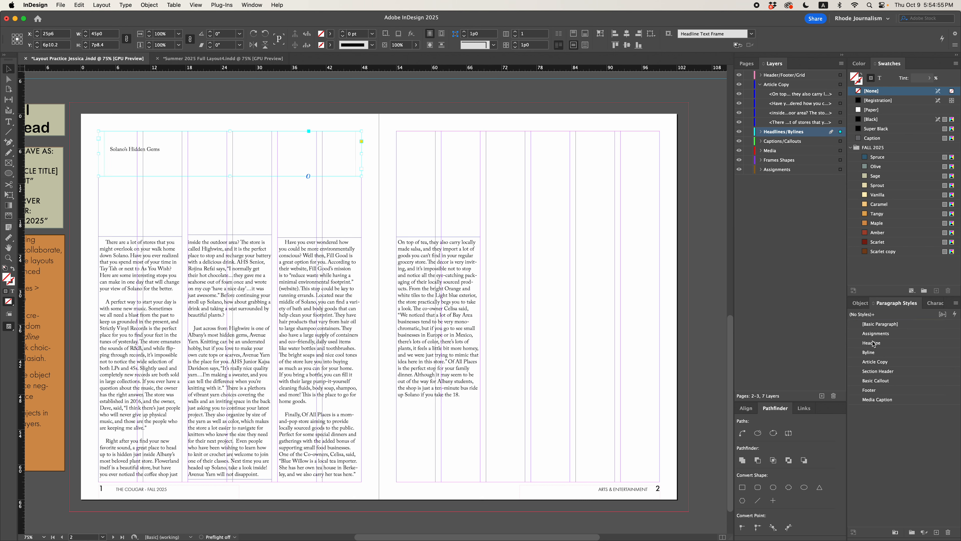
pyautogui.click(873, 343)
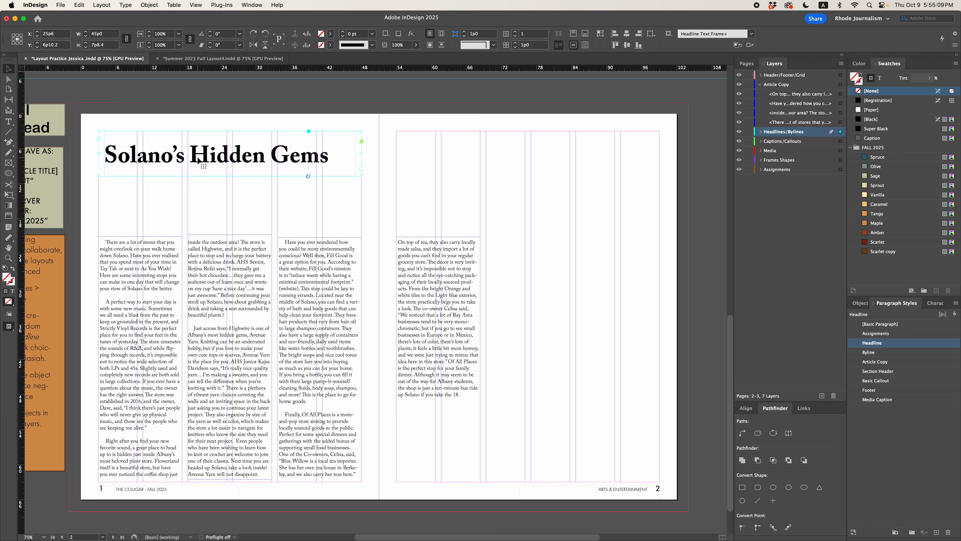
# Select the full headline text and look through the available fonts without choosing one
pyautogui.doubleClick(204, 156)
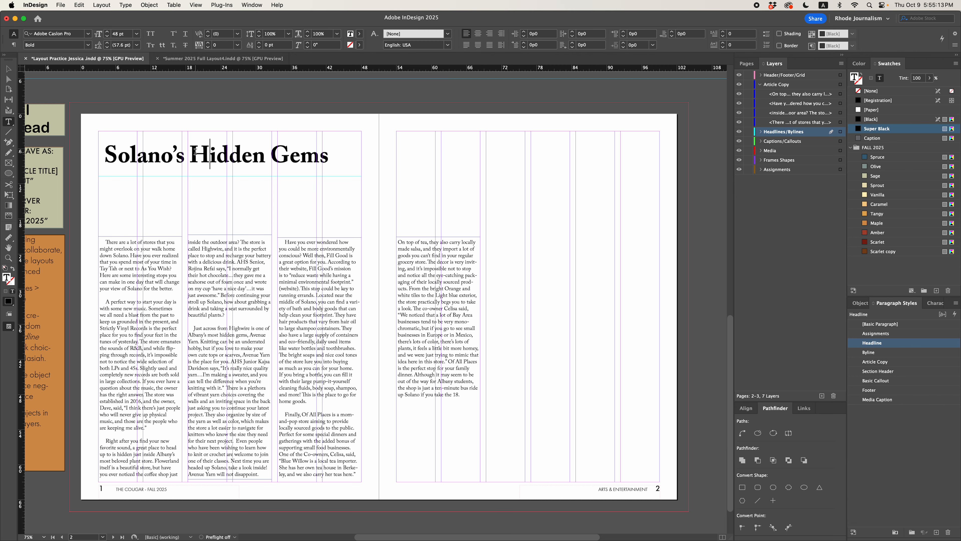
pyautogui.moveTo(147, 156); pyautogui.dragTo(313, 157)
pyautogui.tripleClick(314, 157)
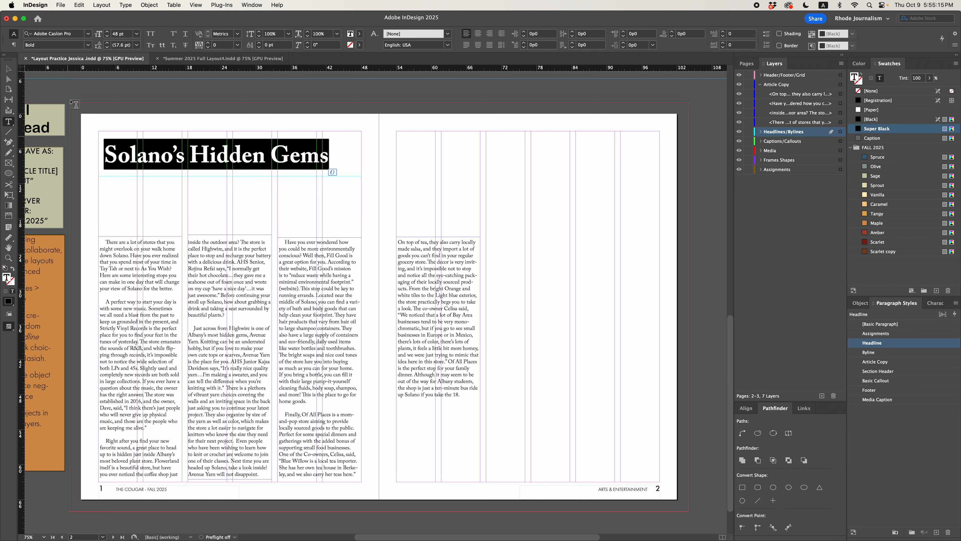
pyautogui.click(88, 33)
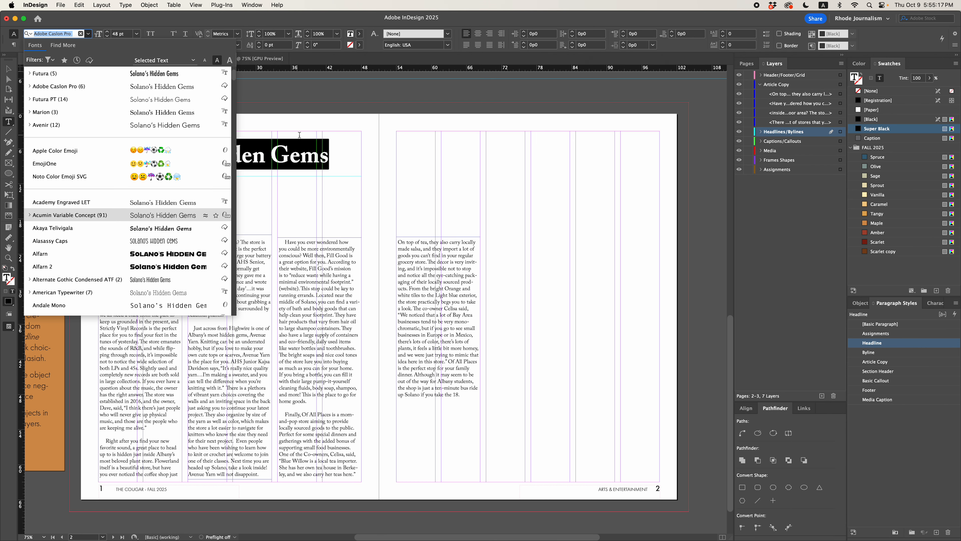
pyautogui.click(300, 153)
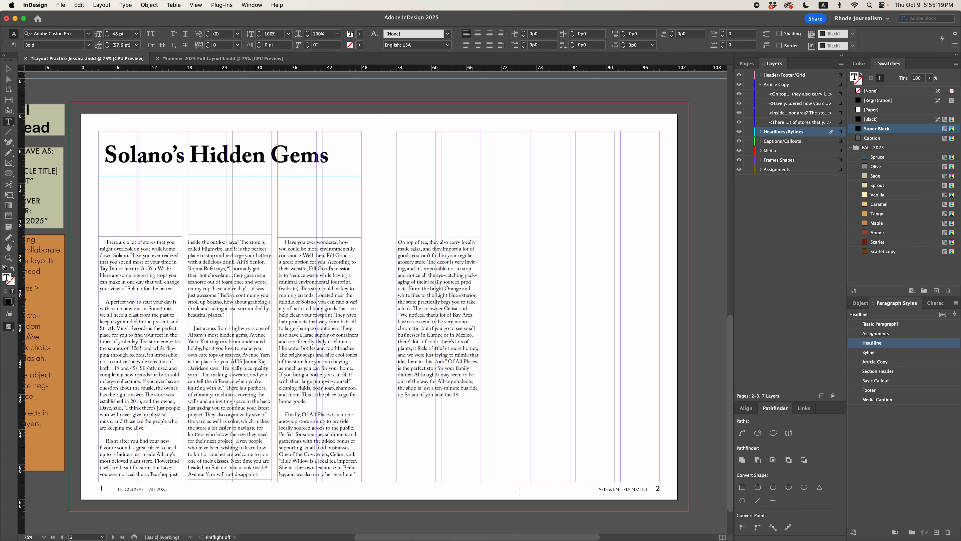
# Switch to Chrome, browse the font families on the Adobe Fonts site, and return to InDesign
pyautogui.click(388, 524)
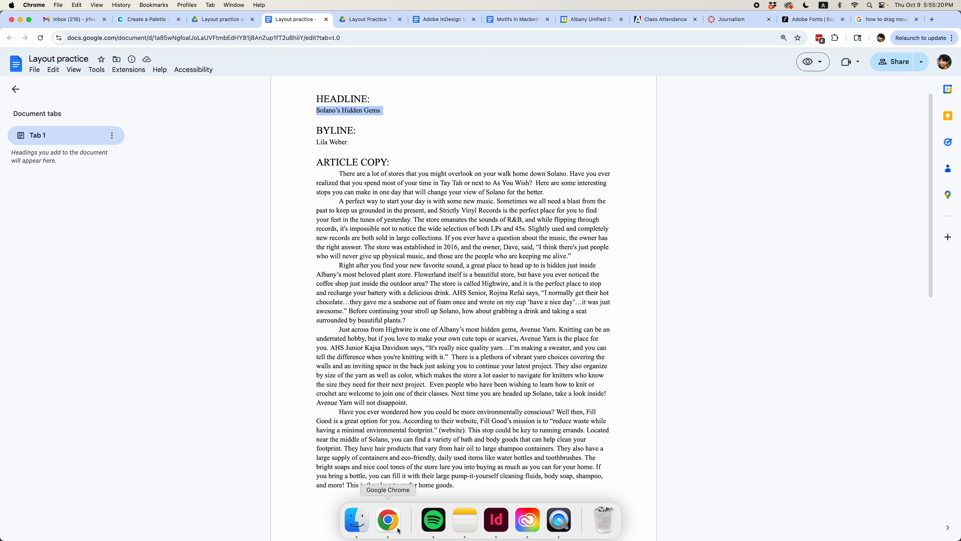
pyautogui.click(800, 17)
pyautogui.scroll(-2, 575, 388)
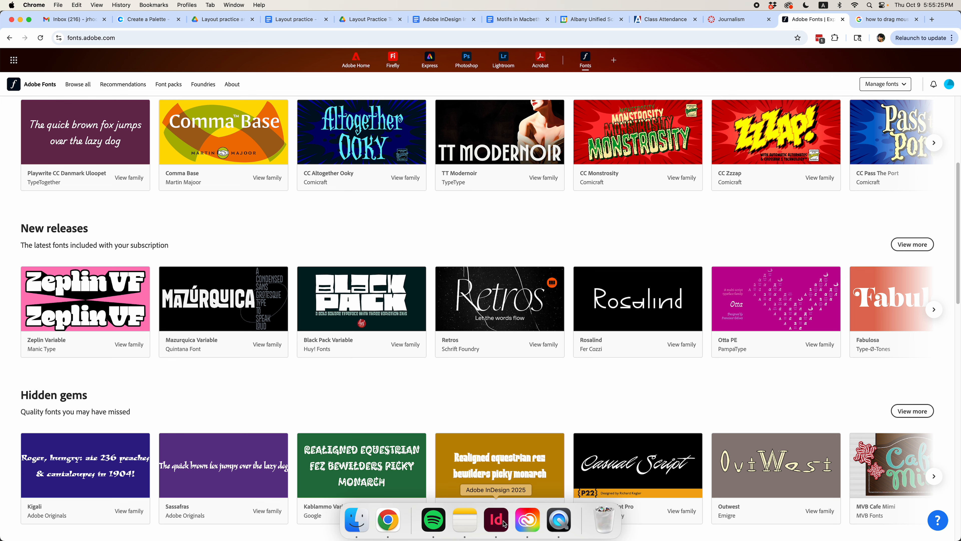
pyautogui.click(502, 523)
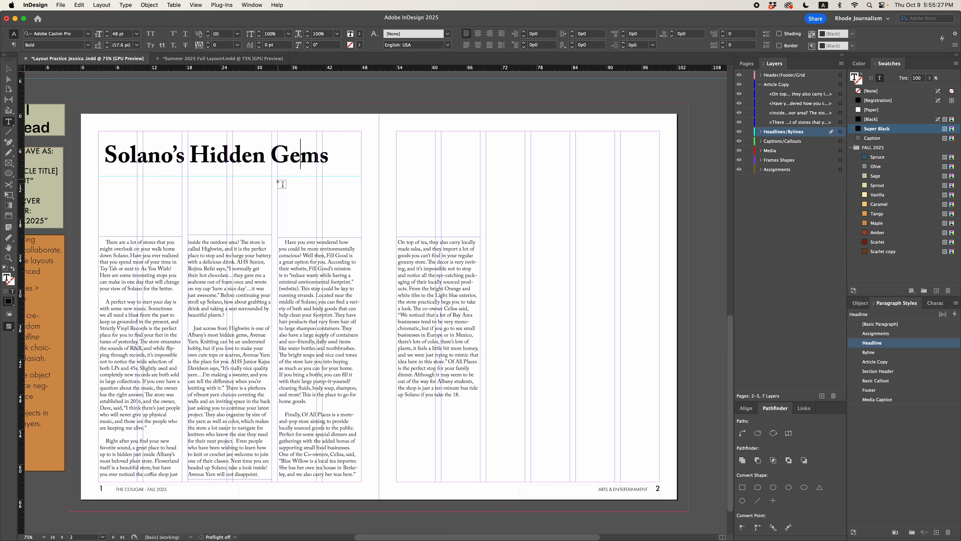
# Fit the headline frame's height tightly to the headline text, trying a taller frame in between
pyautogui.press('v')
pyautogui.click(229, 175)
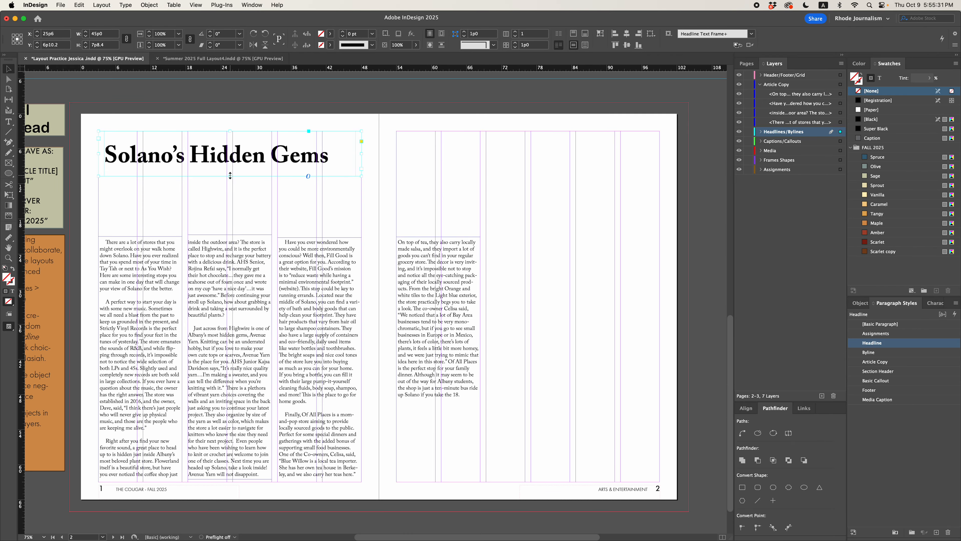
pyautogui.doubleClick(230, 176)
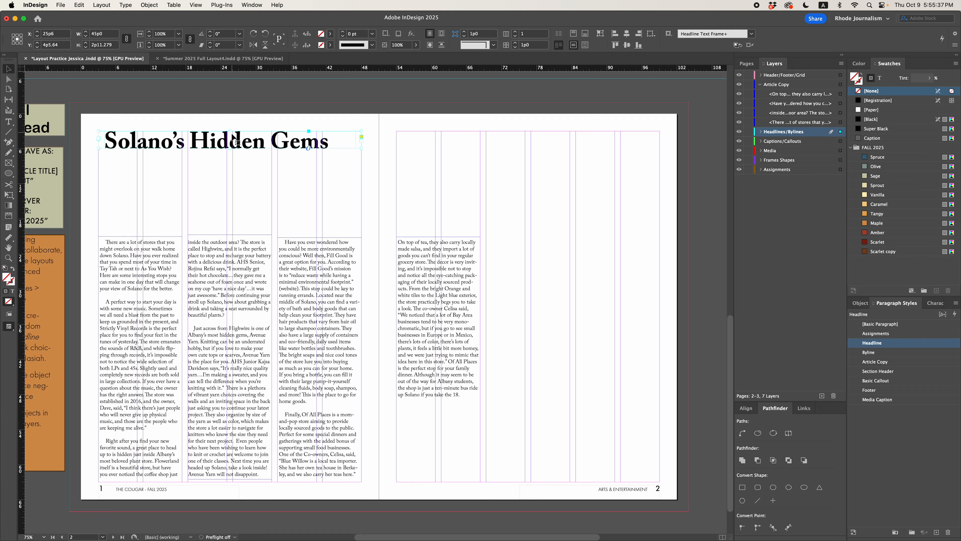
pyautogui.moveTo(229, 148); pyautogui.dragTo(228, 190)
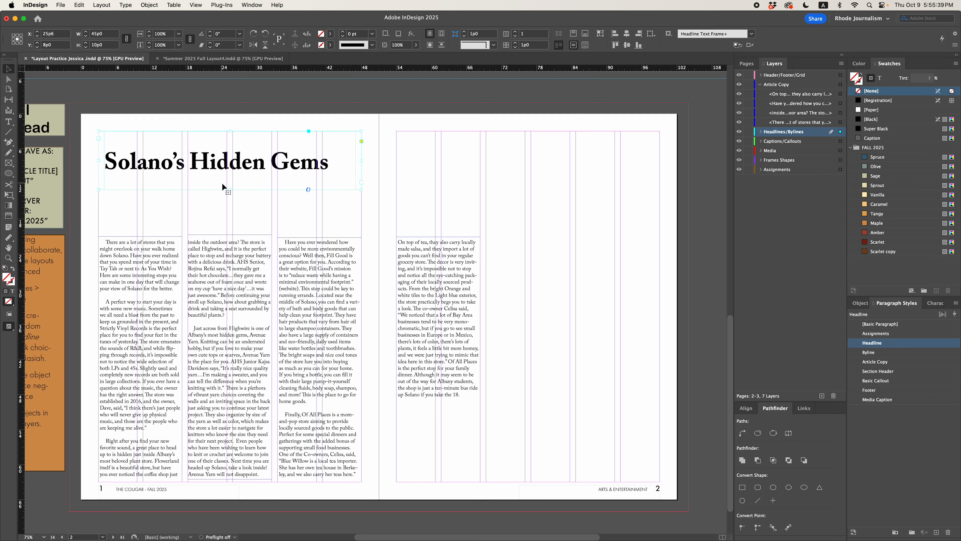
pyautogui.doubleClick(231, 189)
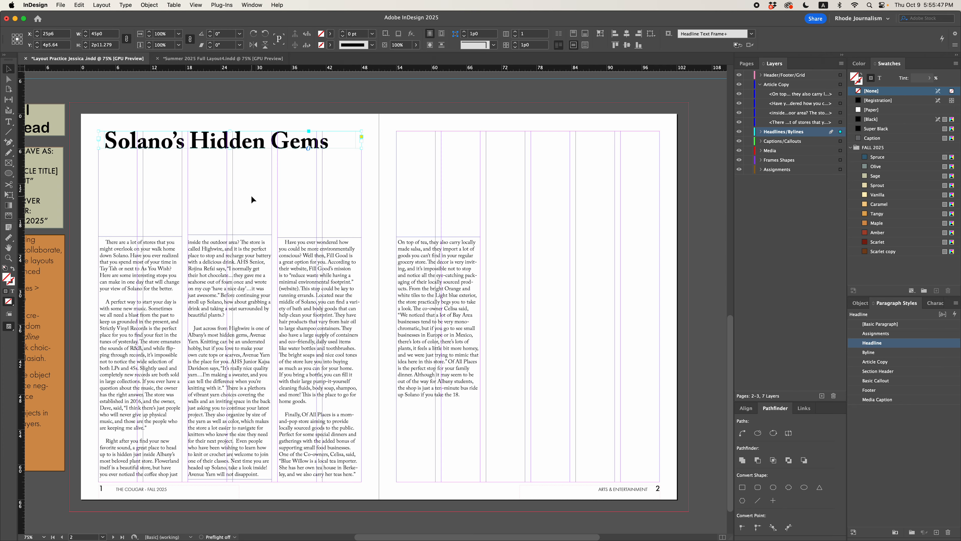
# Draw a byline text frame about 37p4 wide and 3p10 high below the headline, starting at page 1's inner text margin
pyautogui.click(9, 123)
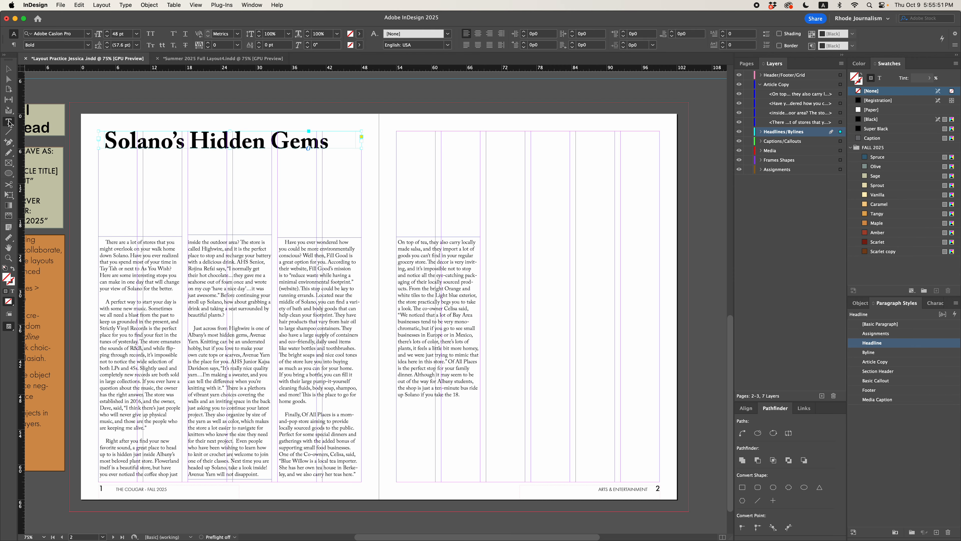
pyautogui.moveTo(98, 169); pyautogui.dragTo(270, 195)
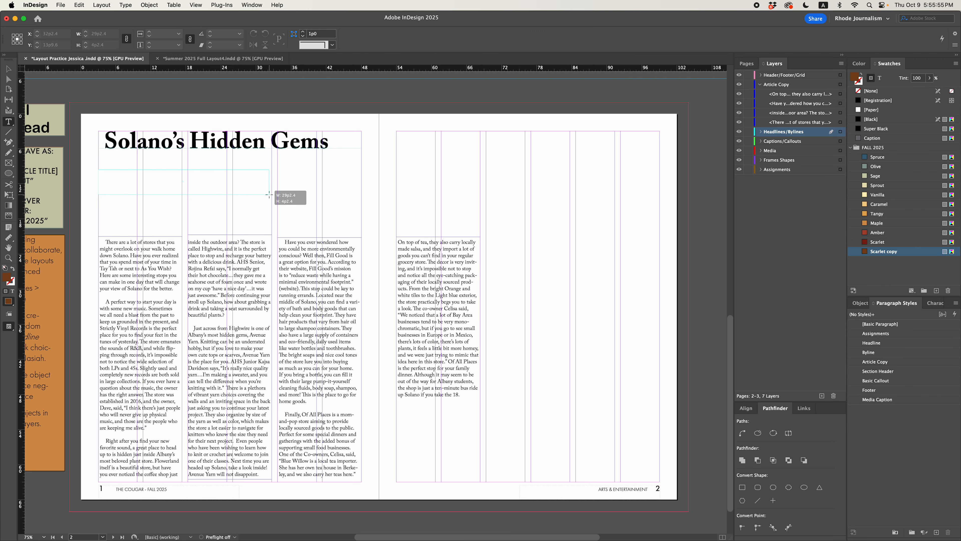
pyautogui.moveTo(269, 195); pyautogui.dragTo(317, 191)
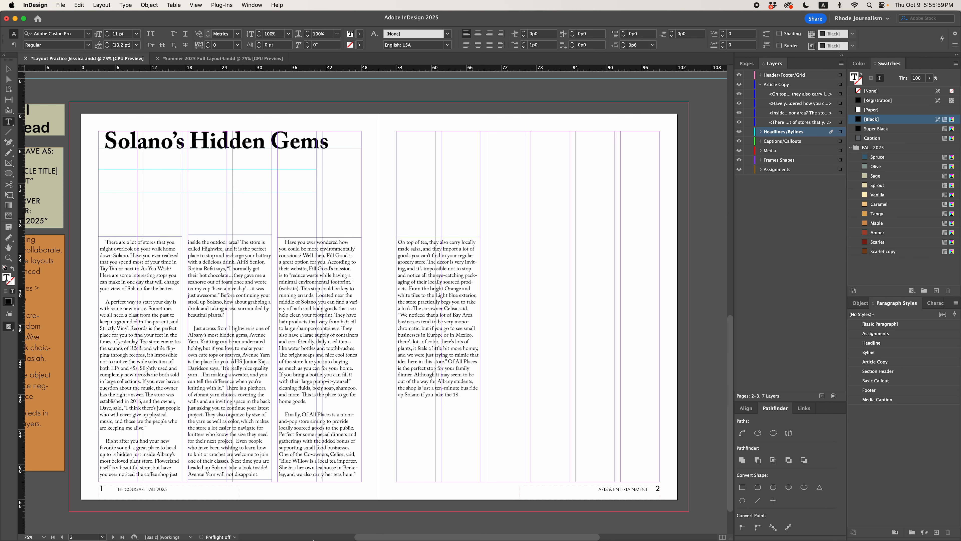
# Copy the author's name from the Layout practice Google Doc into the new InDesign byline frame and remove the extra line break
pyautogui.click(388, 522)
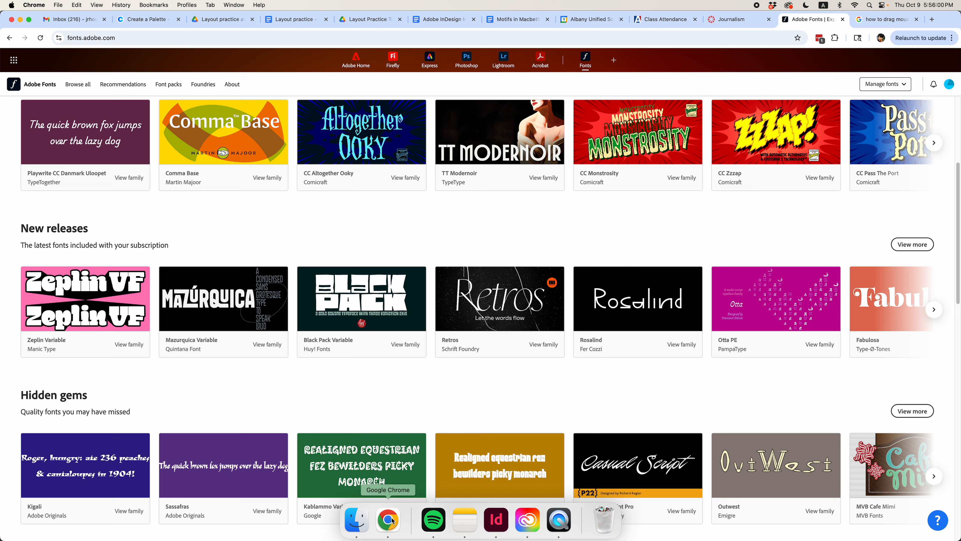
pyautogui.click(290, 19)
pyautogui.moveTo(347, 142); pyautogui.dragTo(316, 142)
pyautogui.press('super+c')
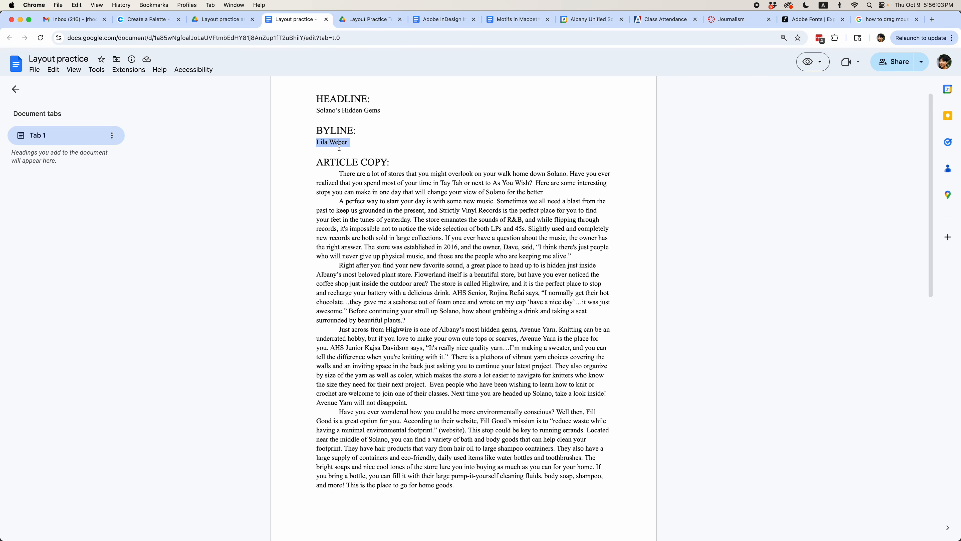
pyautogui.click(501, 526)
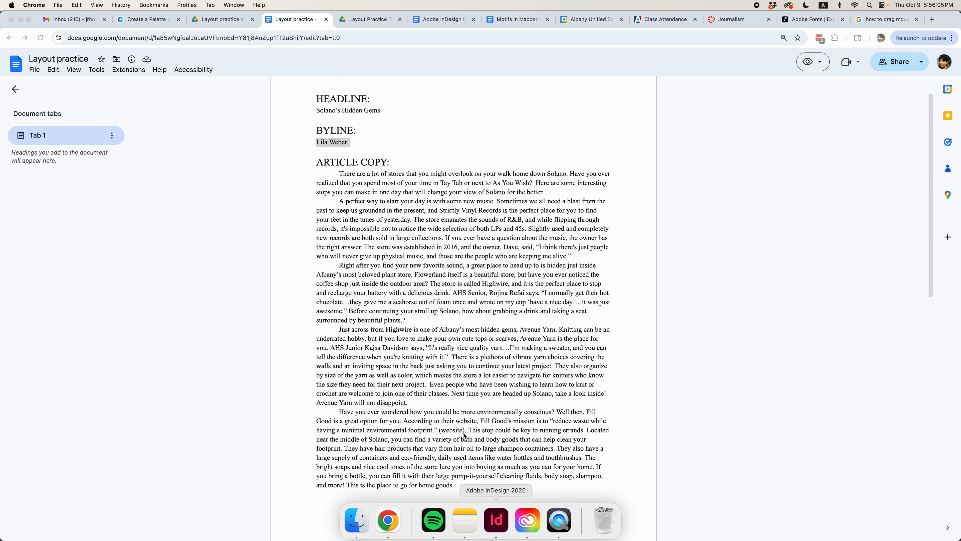
pyautogui.press('super+v')
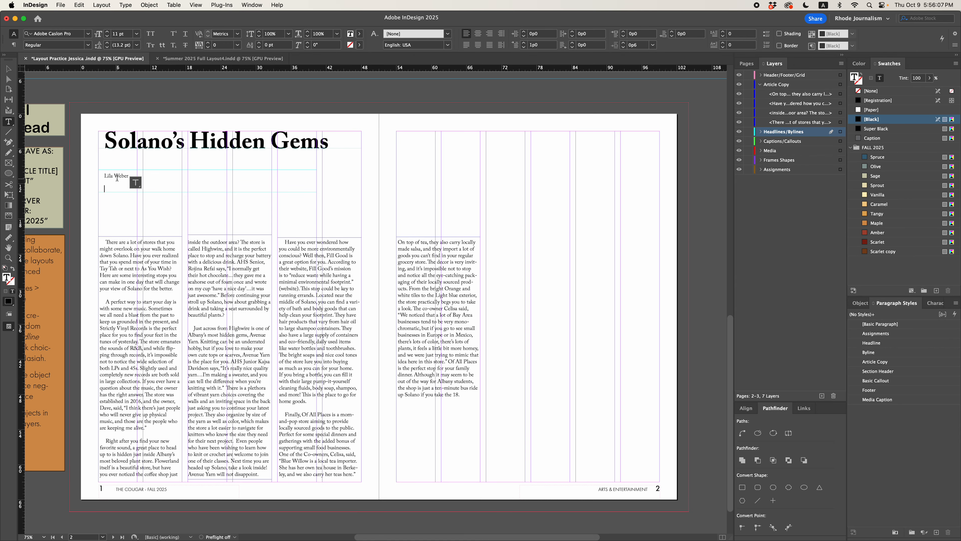
pyautogui.press('BackSpace')
# Insert "By" before the author's name in the byline and finish editing the text
pyautogui.click(113, 175)
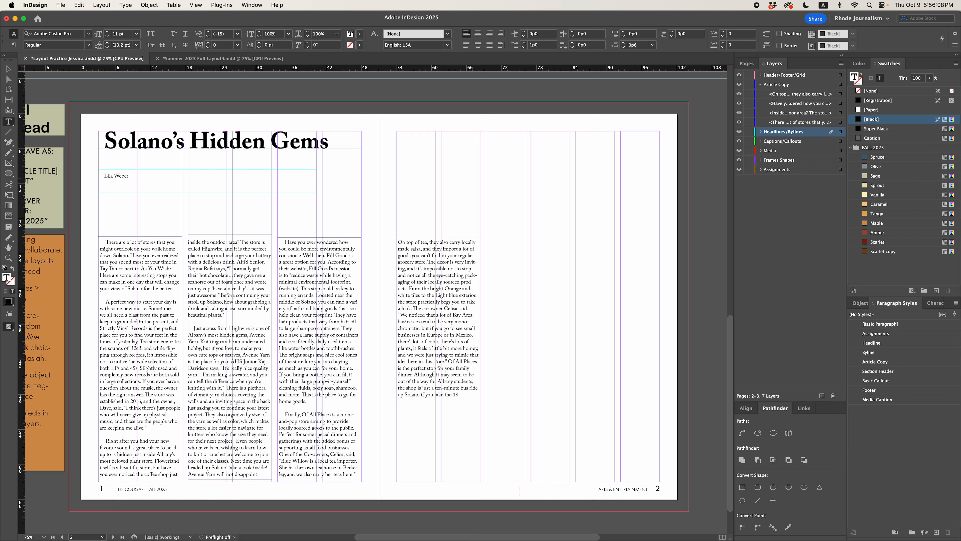
pyautogui.click(108, 175)
pyautogui.write('By')
pyautogui.press('Escape')
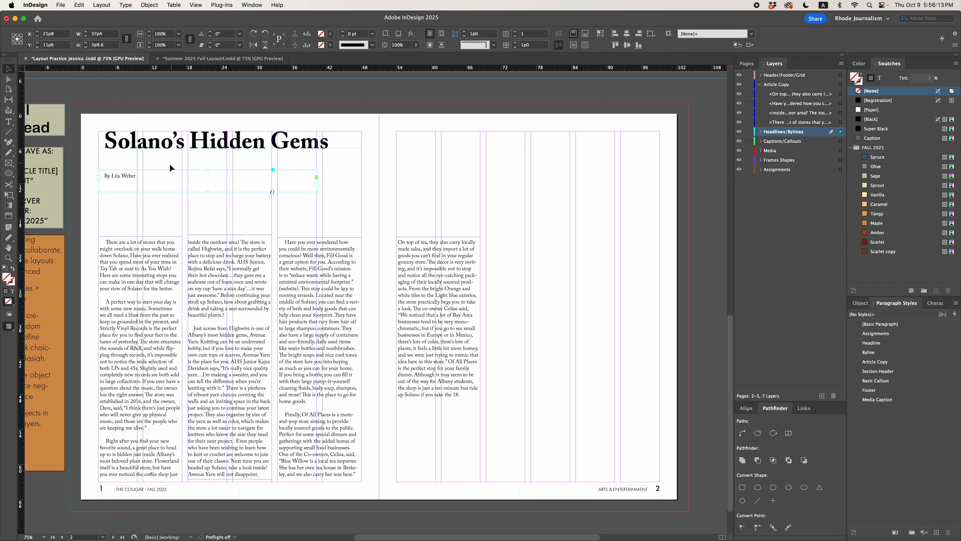
# Apply the Byline paragraph style to the byline frame and fit the frame to its text
pyautogui.click(861, 303)
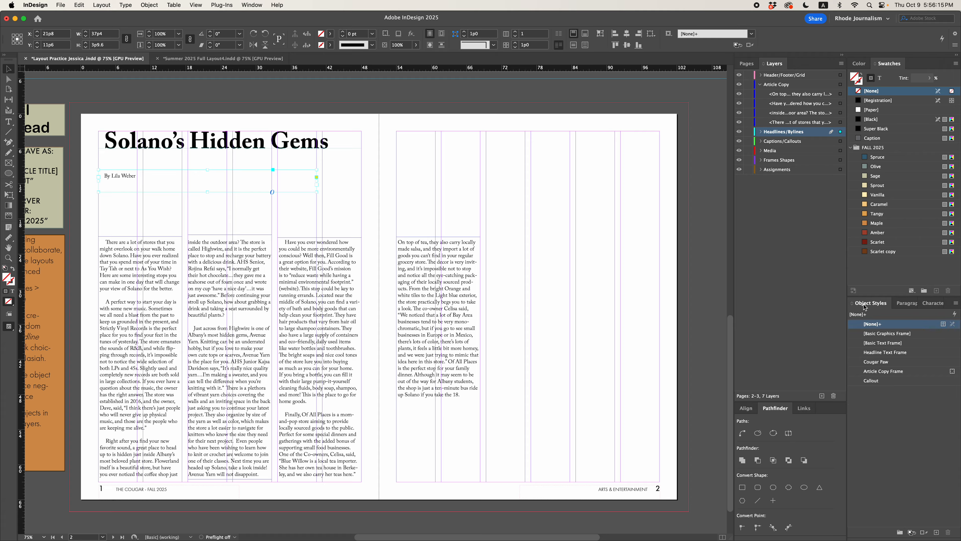
pyautogui.click(904, 304)
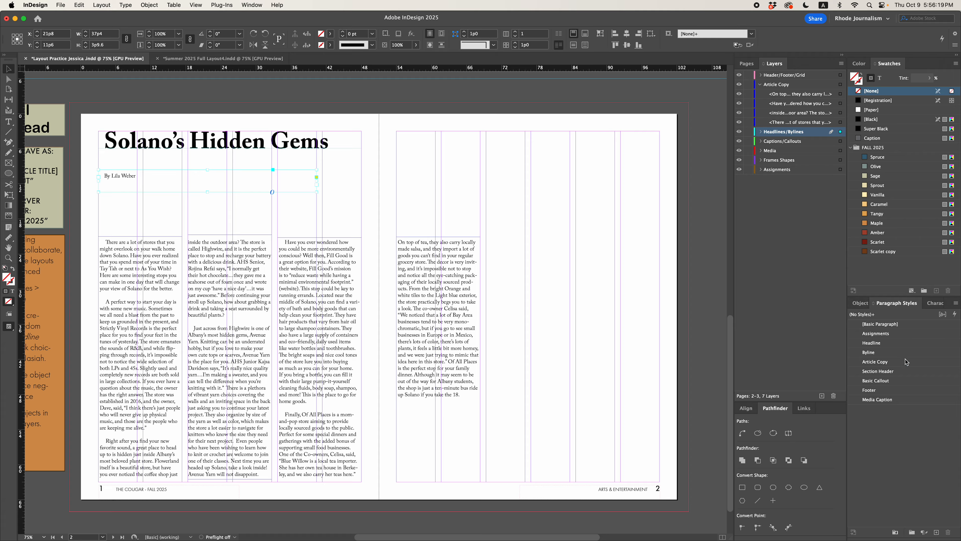
pyautogui.click(876, 354)
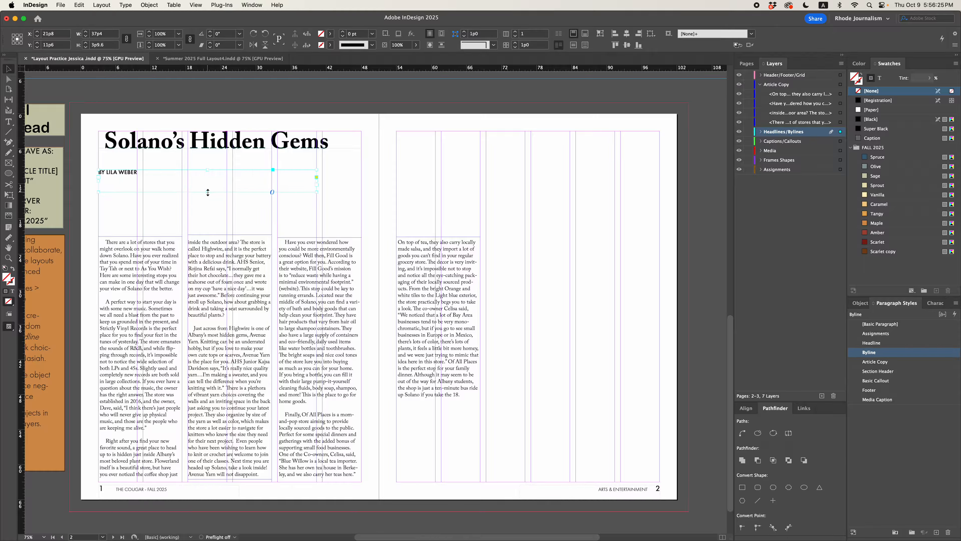
pyautogui.doubleClick(316, 192)
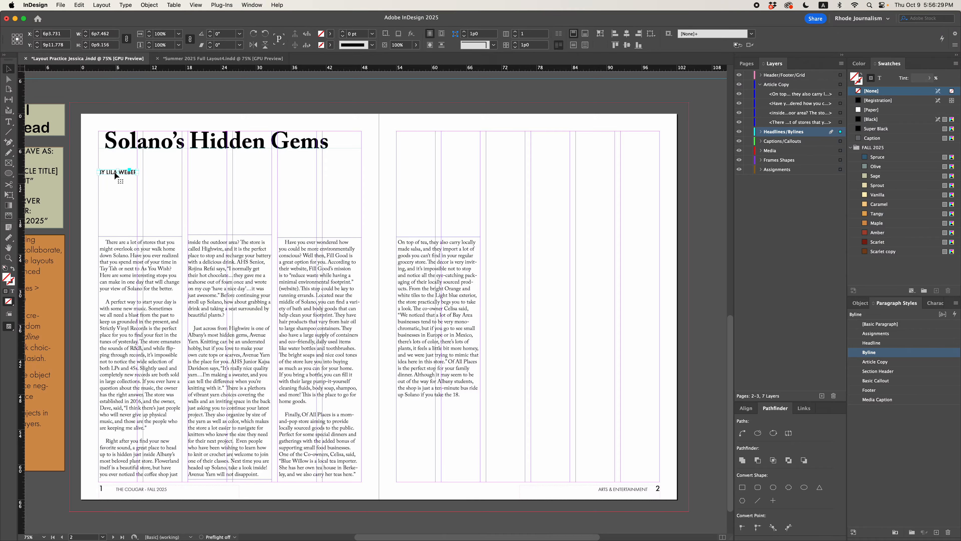
# Apply the Byline Parts character style to the word "BY" in the byline
pyautogui.press('super+equal')
pyautogui.press('super+equal')
pyautogui.press('super+equal')
pyautogui.press('super+equal')
pyautogui.press('super+equal')
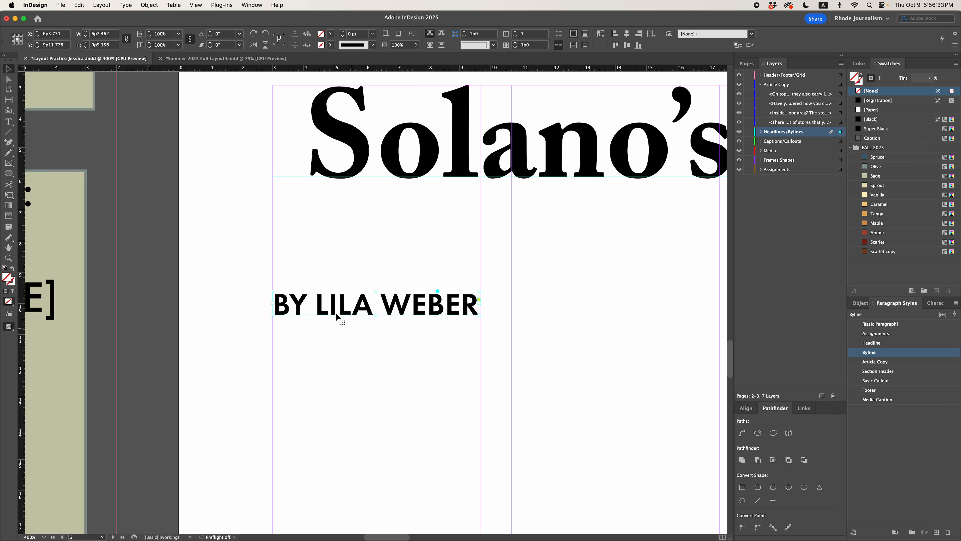
pyautogui.doubleClick(307, 310)
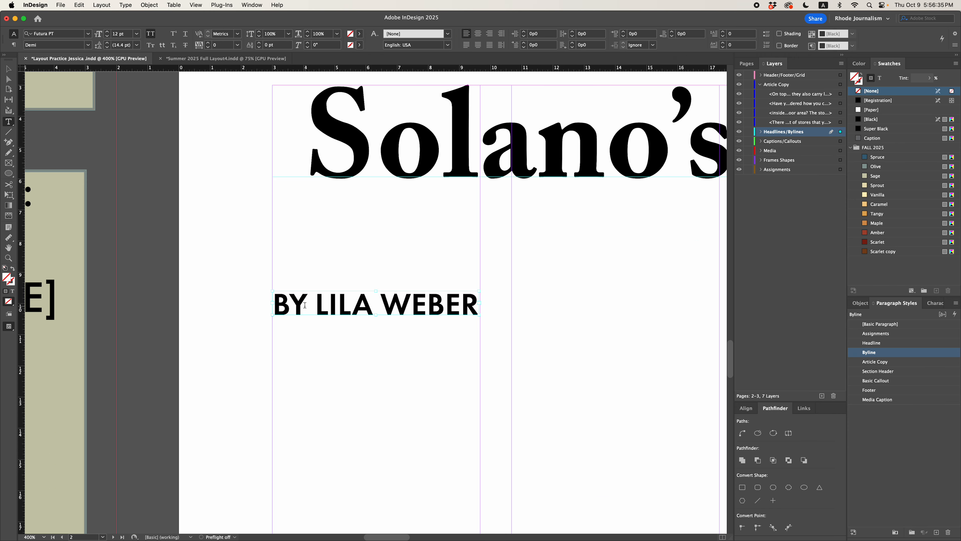
pyautogui.moveTo(307, 305); pyautogui.dragTo(277, 303)
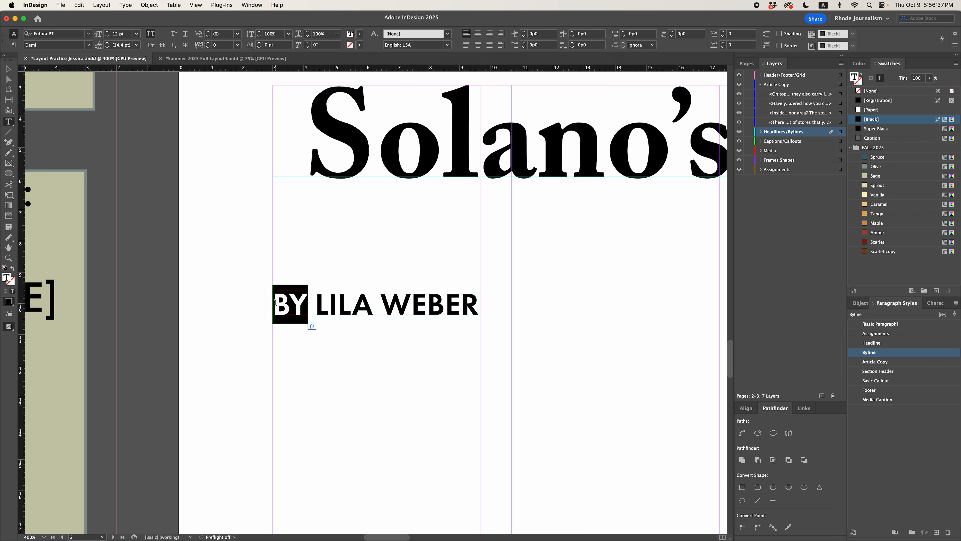
pyautogui.click(935, 304)
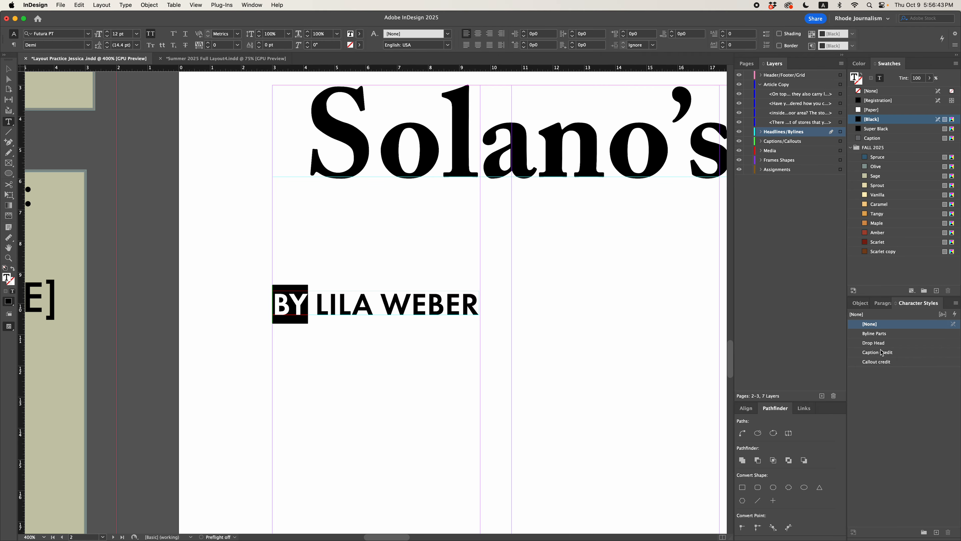
pyautogui.click(877, 335)
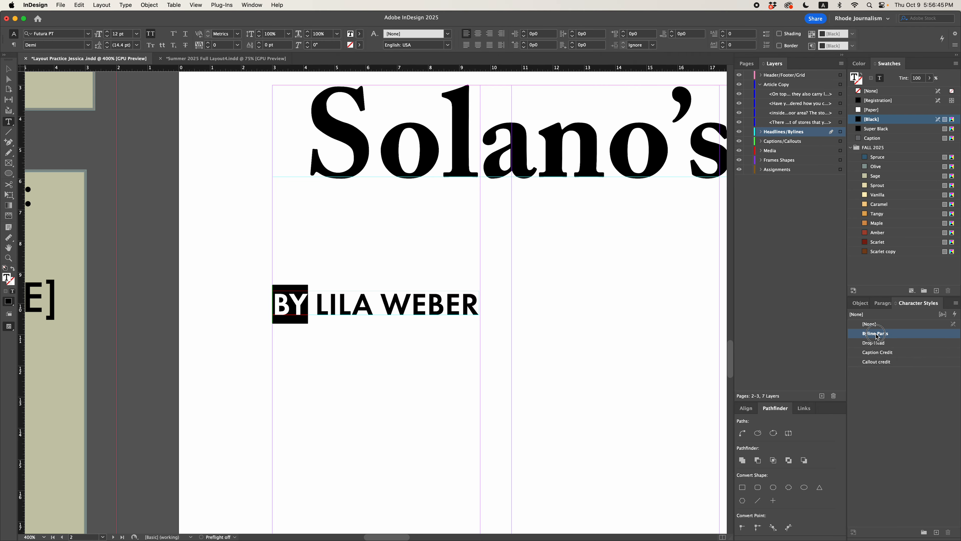
pyautogui.click(306, 339)
# Reselect the word "BY" to check which character style it uses, then leave text editing
pyautogui.click(289, 301)
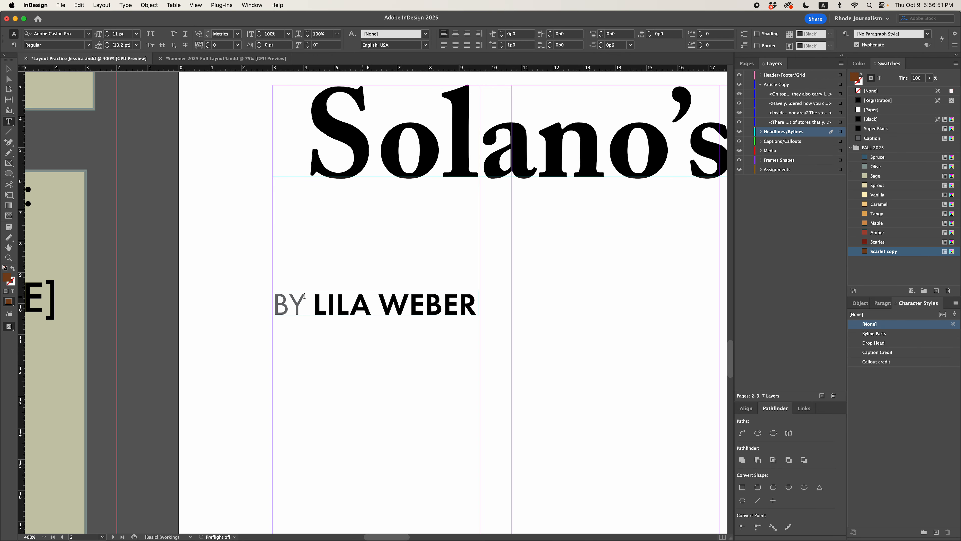
pyautogui.click(299, 302)
pyautogui.doubleClick(300, 302)
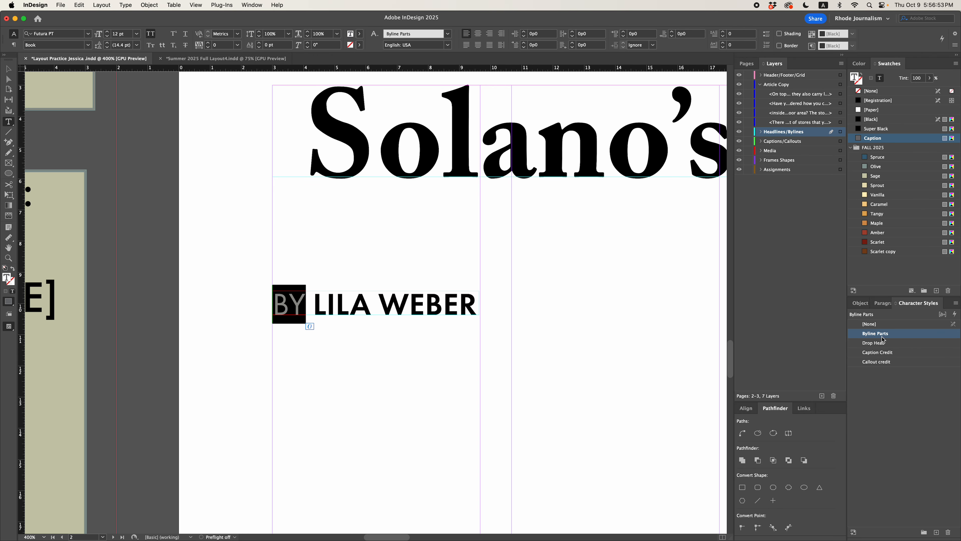
pyautogui.press('Escape')
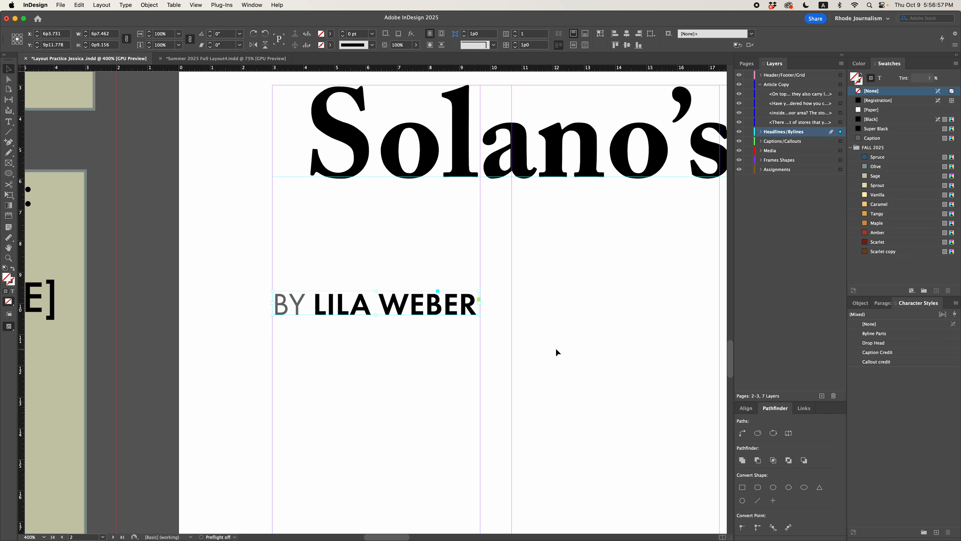
# Deselect the byline frame and preview the spread full screen, then return to the normal layout view
pyautogui.press('super+0')
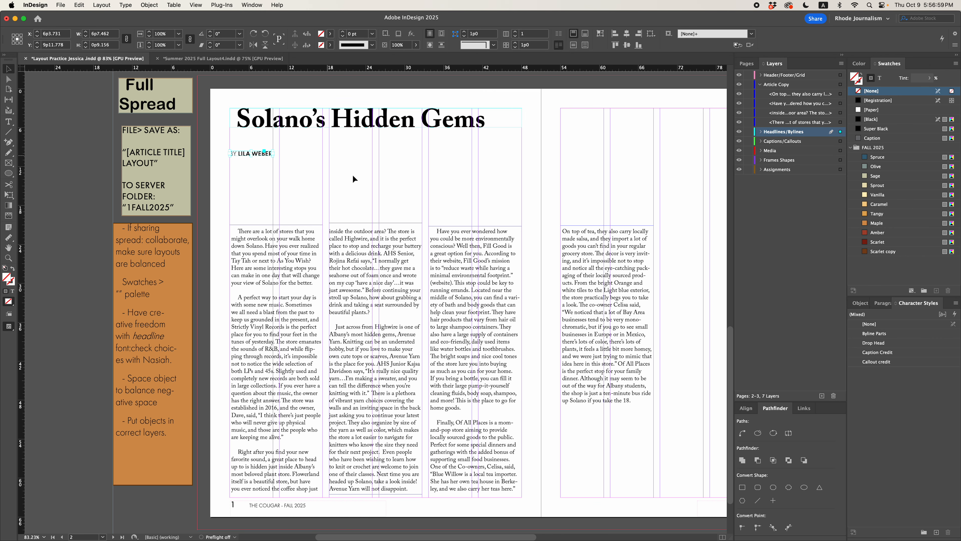
pyautogui.click(347, 180)
pyautogui.hotkey('shift', 'w')
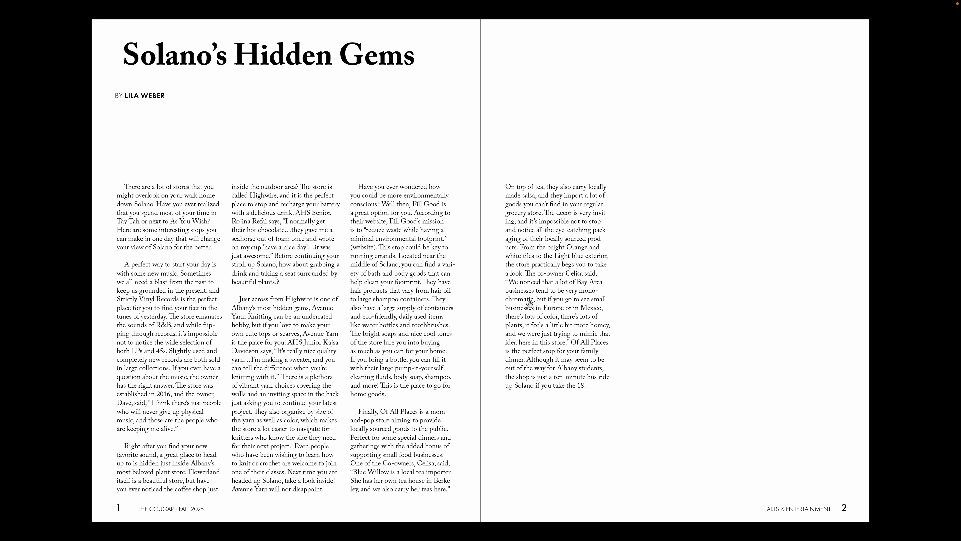
pyautogui.press('Escape')
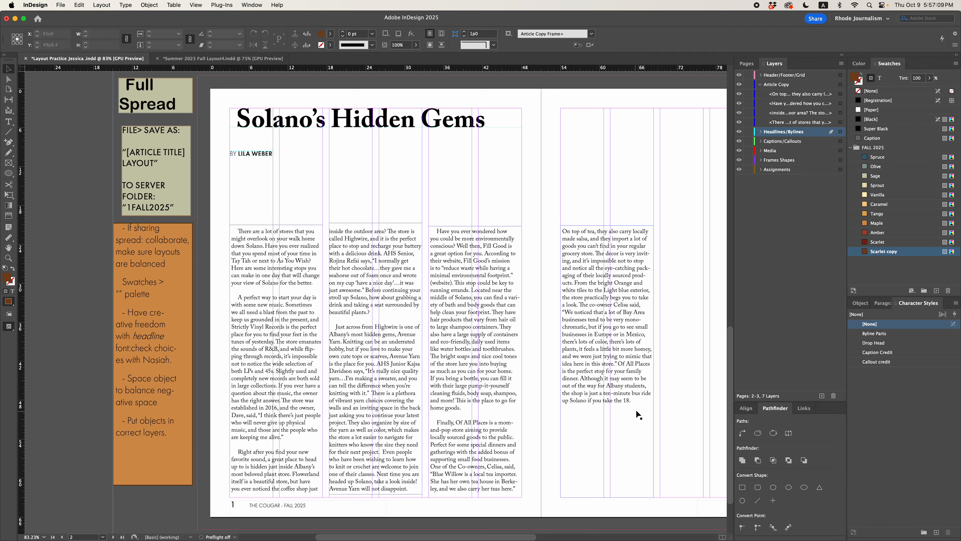